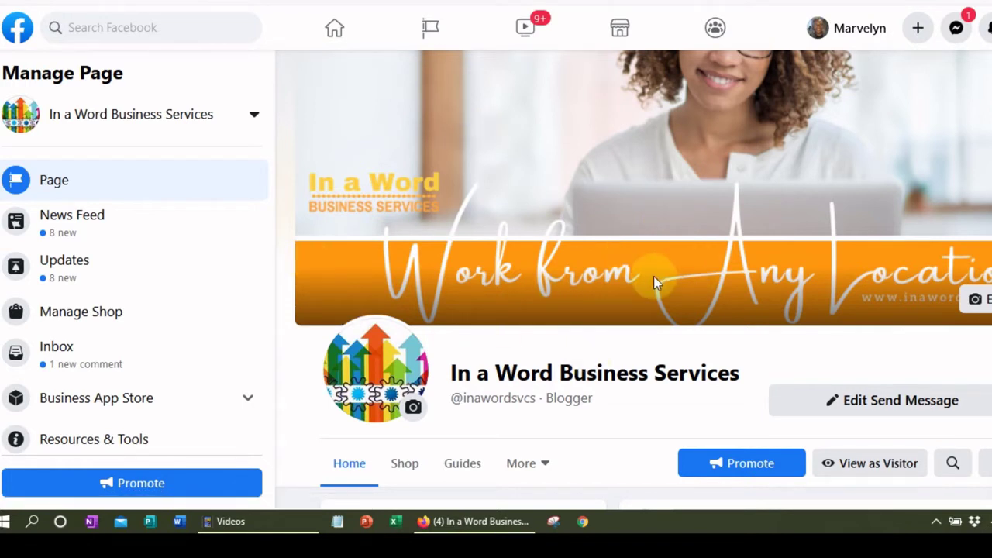
Step: Examine the business page's cover photo, profile details, tab row, call-to-action and post creation options
scroll(462, 352, "down", 2)
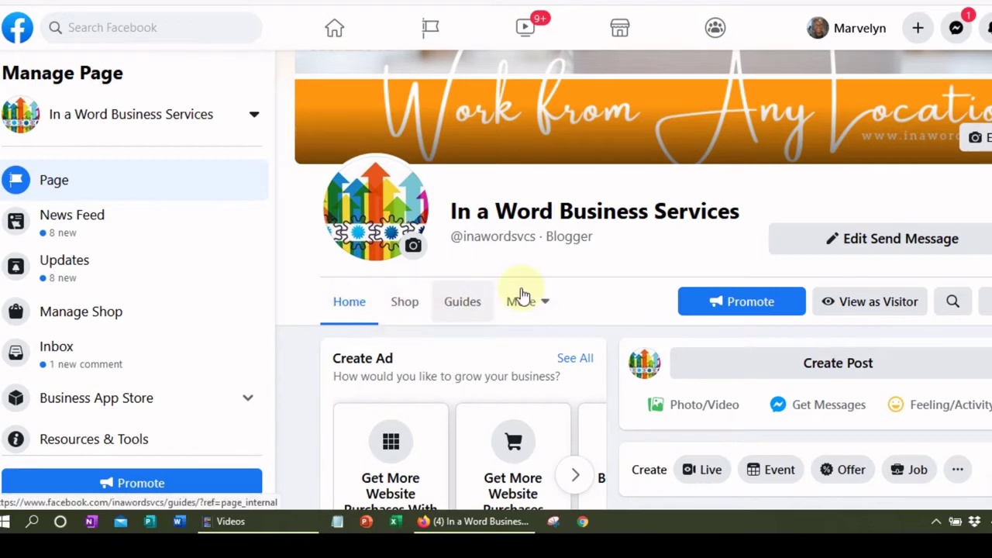
scroll(520, 287, "up", 2)
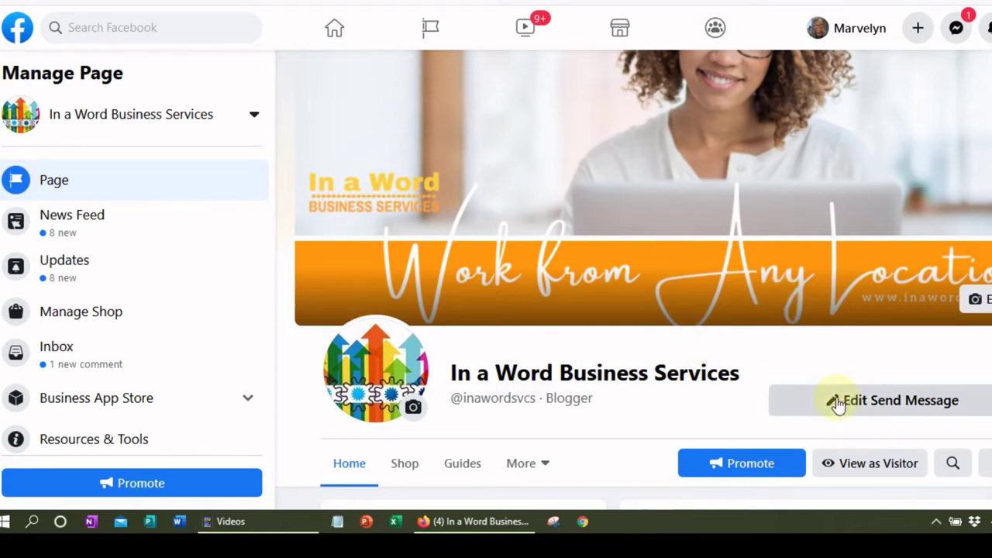
scroll(731, 382, "down", 2)
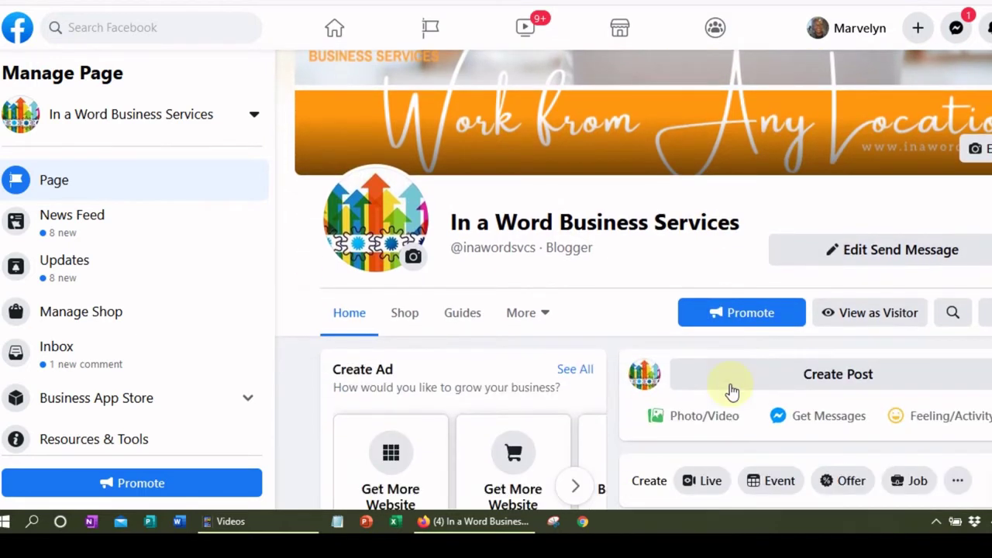
scroll(732, 392, "down", 3)
scroll(732, 392, "up", 2)
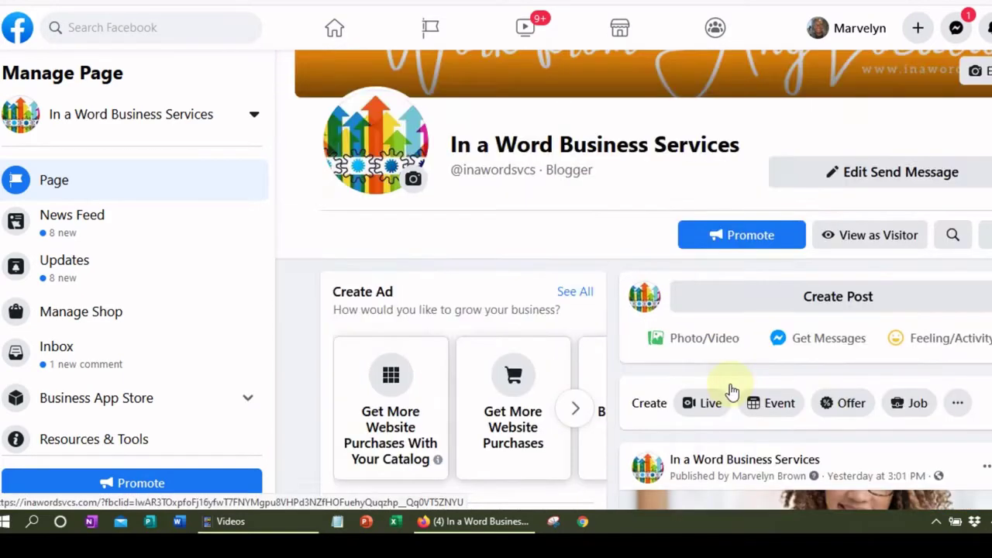
scroll(731, 391, "up", 3)
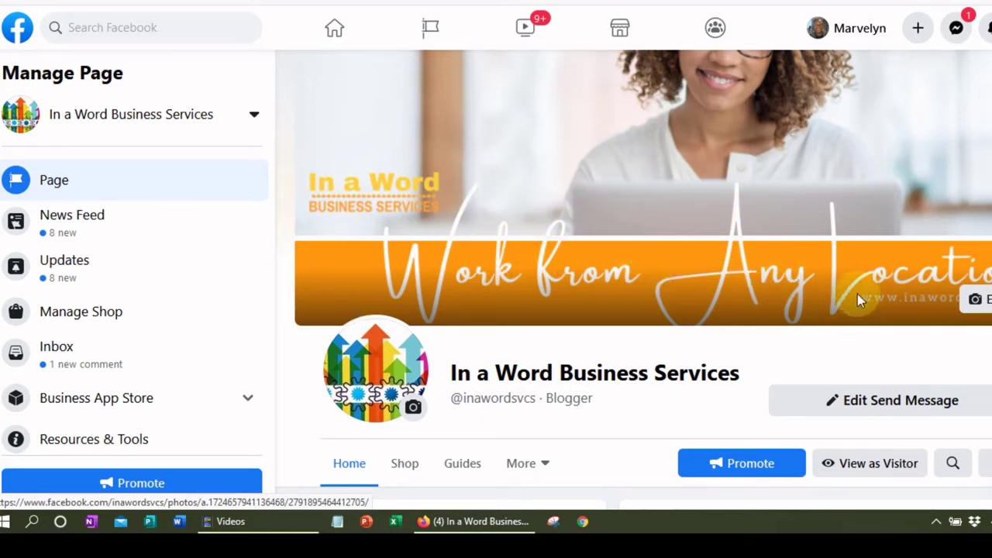
scroll(860, 277, "down", 1)
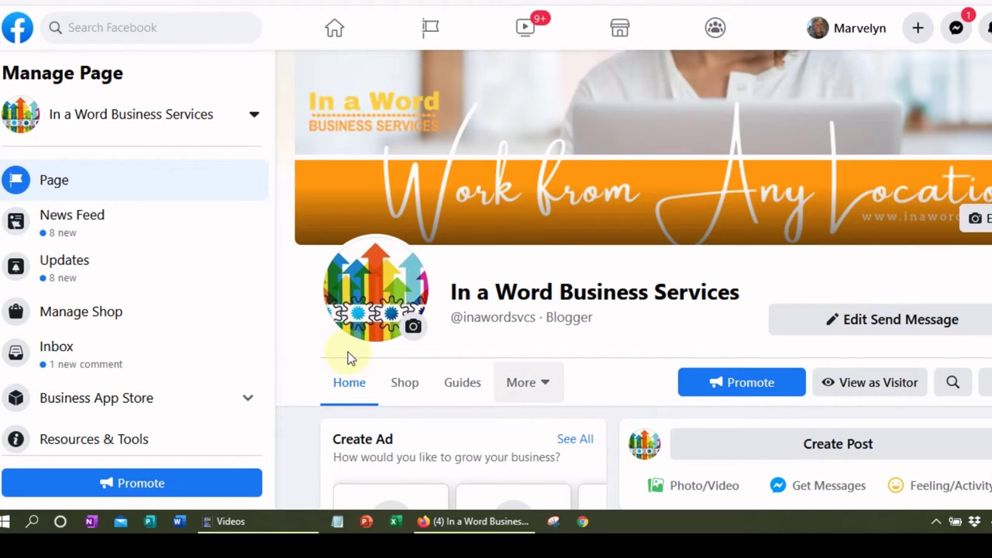
scroll(353, 371, "up", 1)
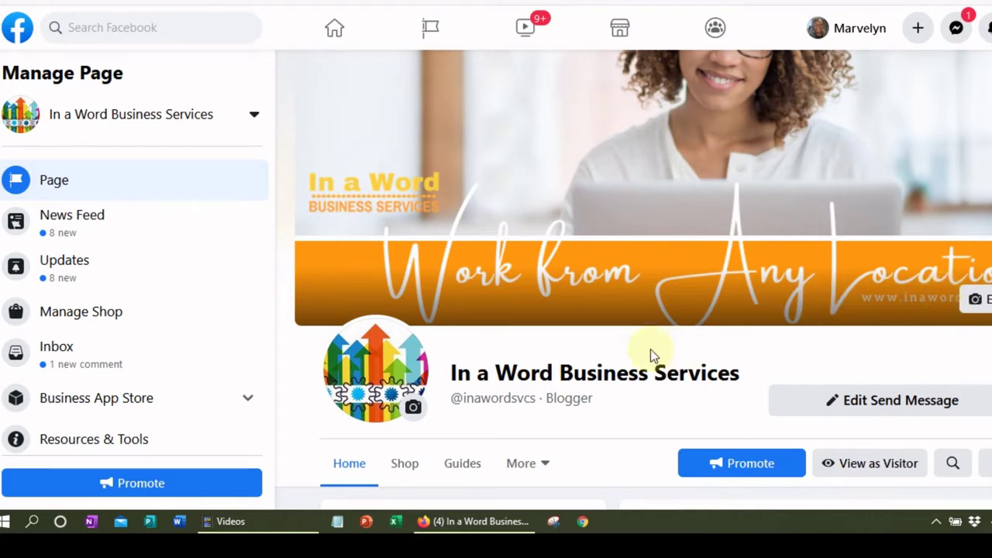
scroll(650, 353, "down", 1)
scroll(650, 353, "up", 1)
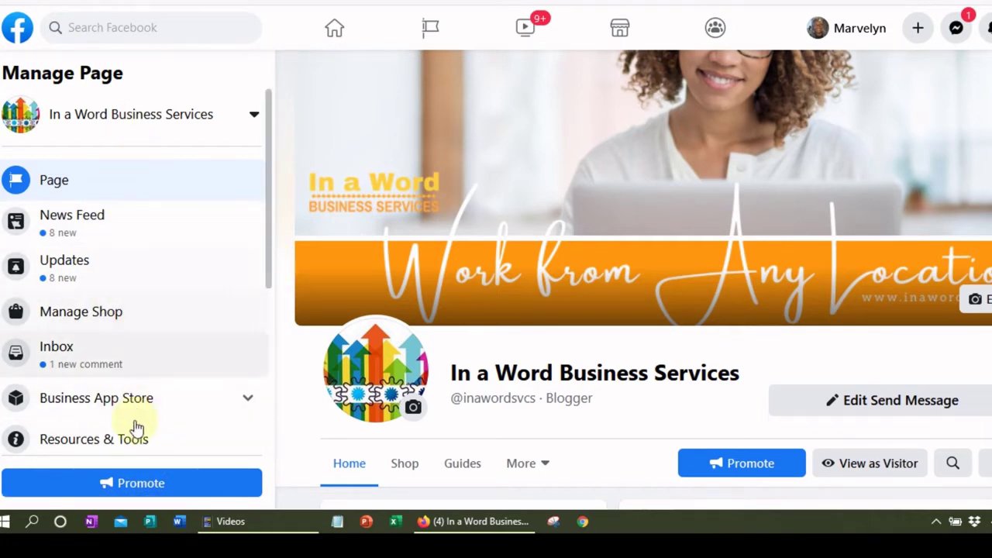
Step: Open the Templates and Tabs section of the business page's settings
scroll(116, 381, "down", 1)
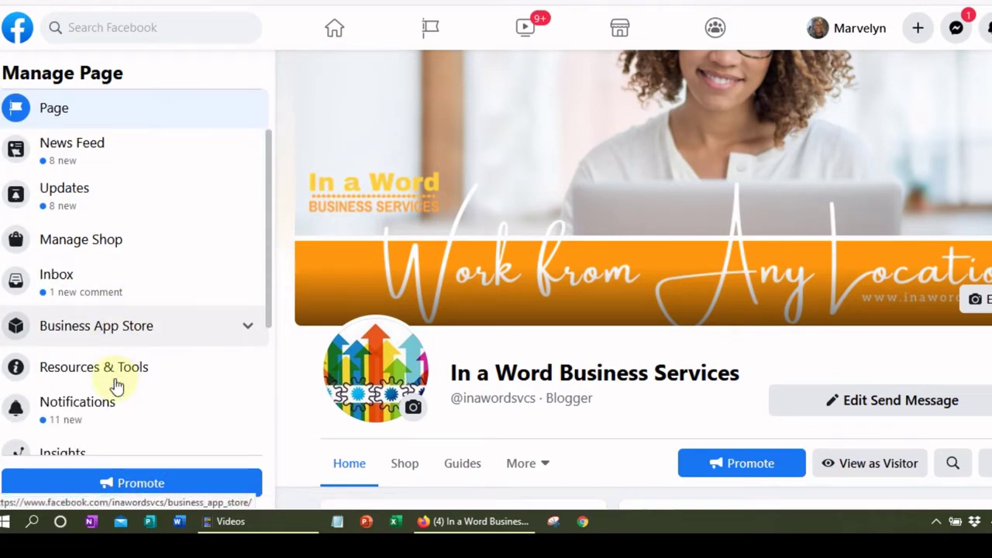
scroll(117, 385, "down", 3)
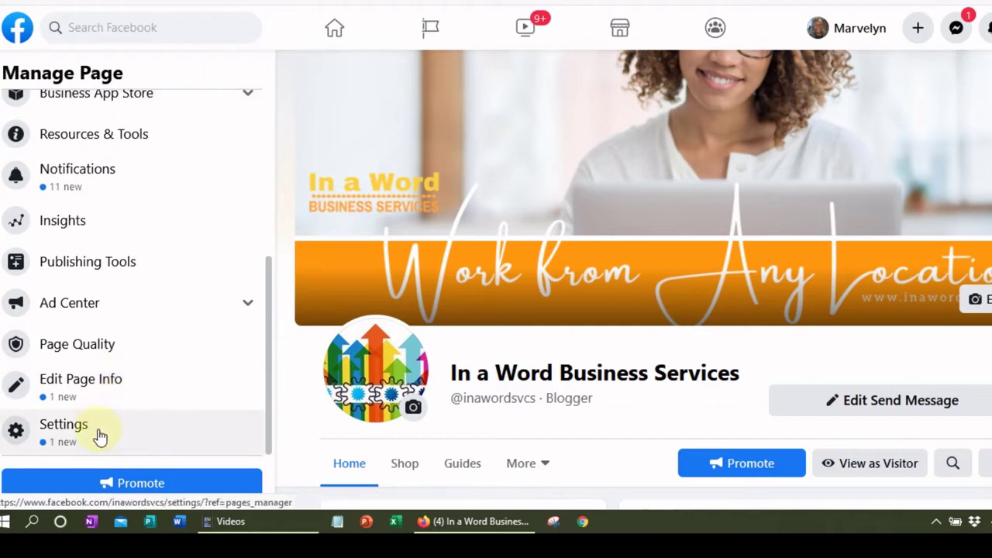
left_click(99, 437)
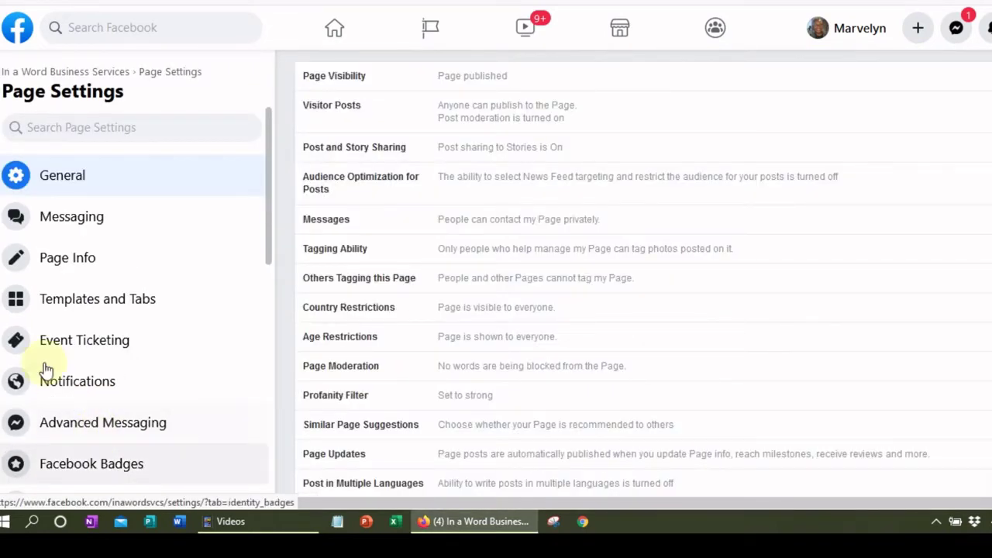
left_click(78, 316)
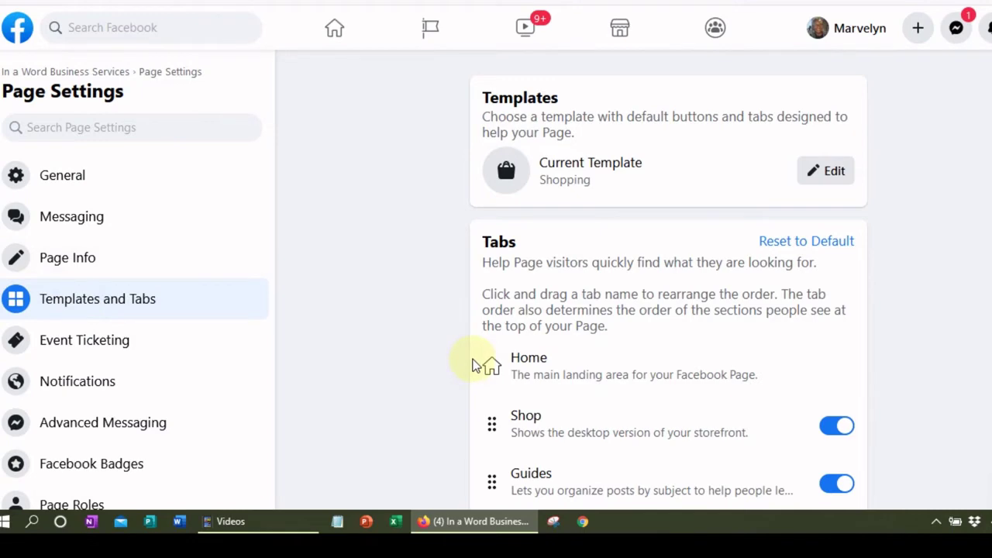
Step: Look over the page's tab list, and turn the Shop tab off and back on
scroll(473, 363, "down", 5)
scroll(472, 358, "down", 2)
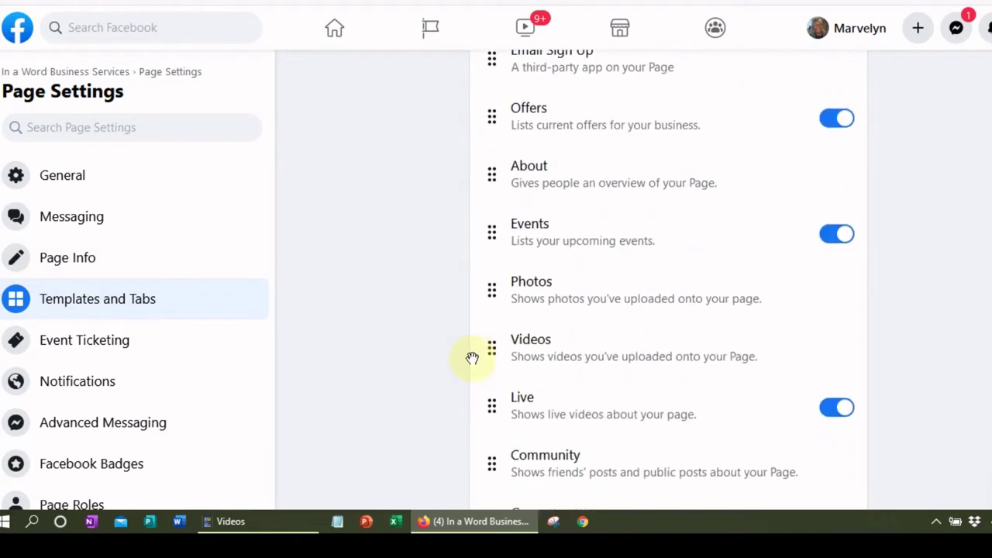
scroll(472, 358, "down", 1)
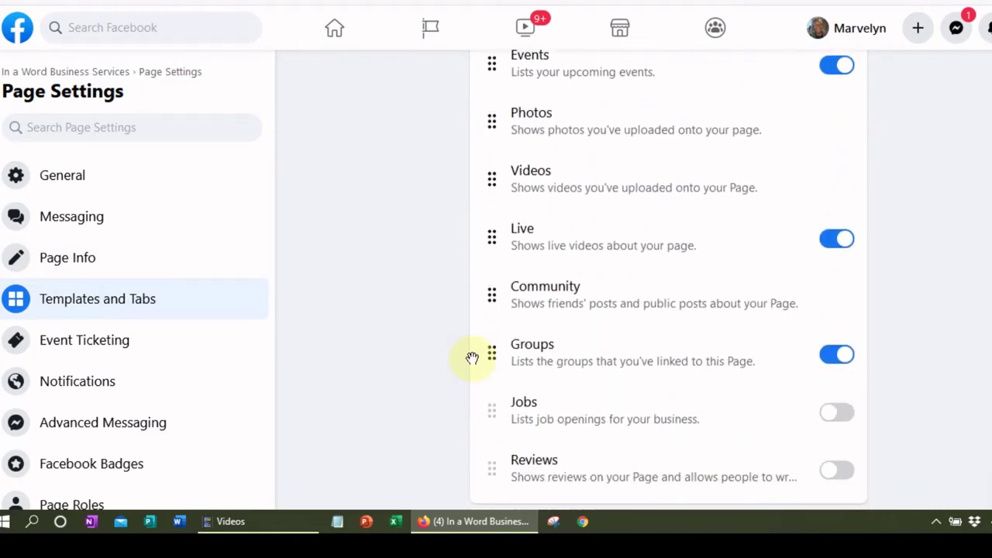
scroll(472, 358, "up", 5)
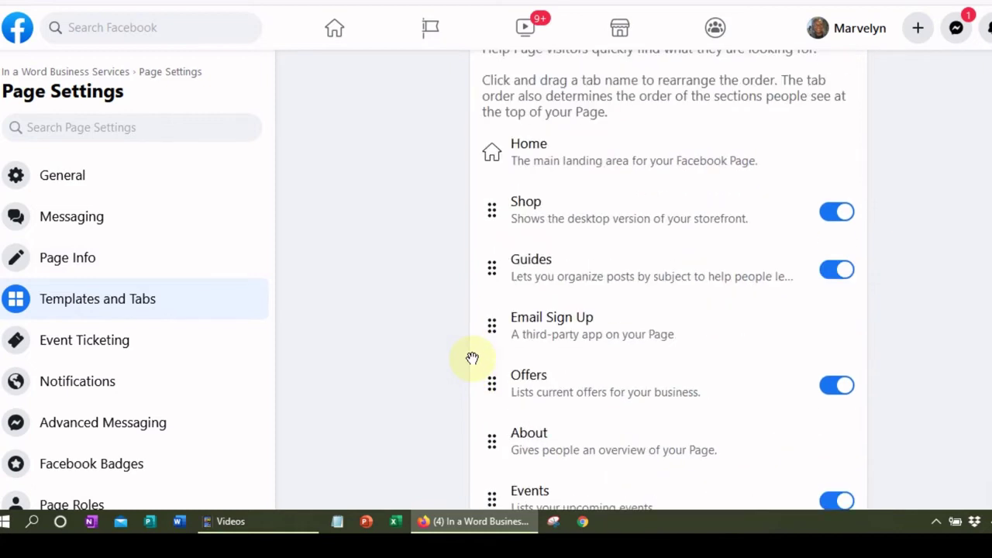
scroll(472, 358, "up", 3)
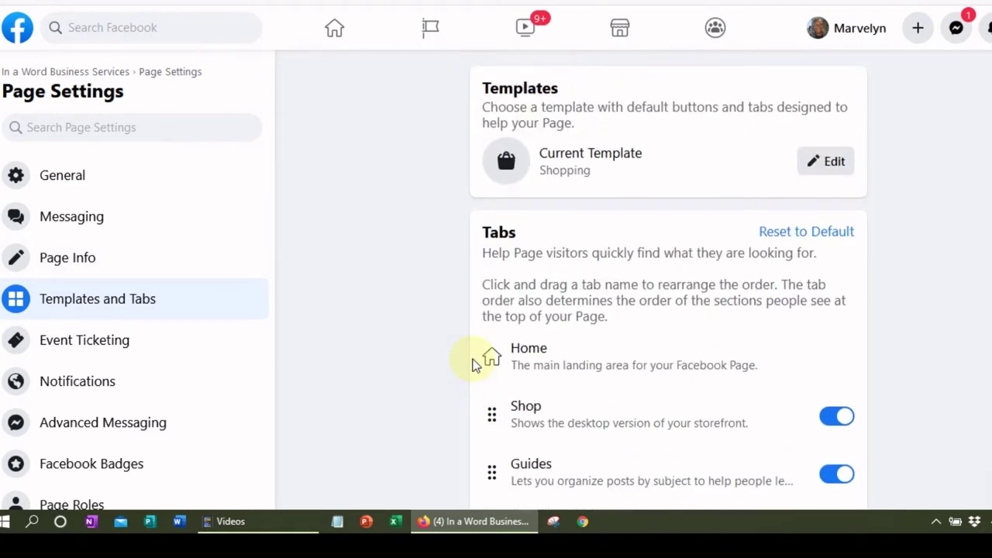
left_click(839, 418)
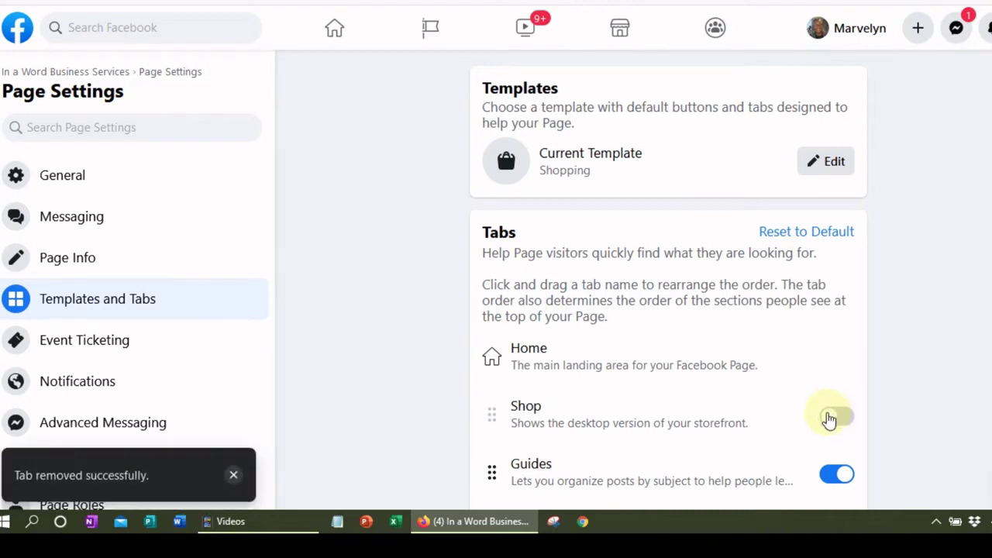
left_click(831, 417)
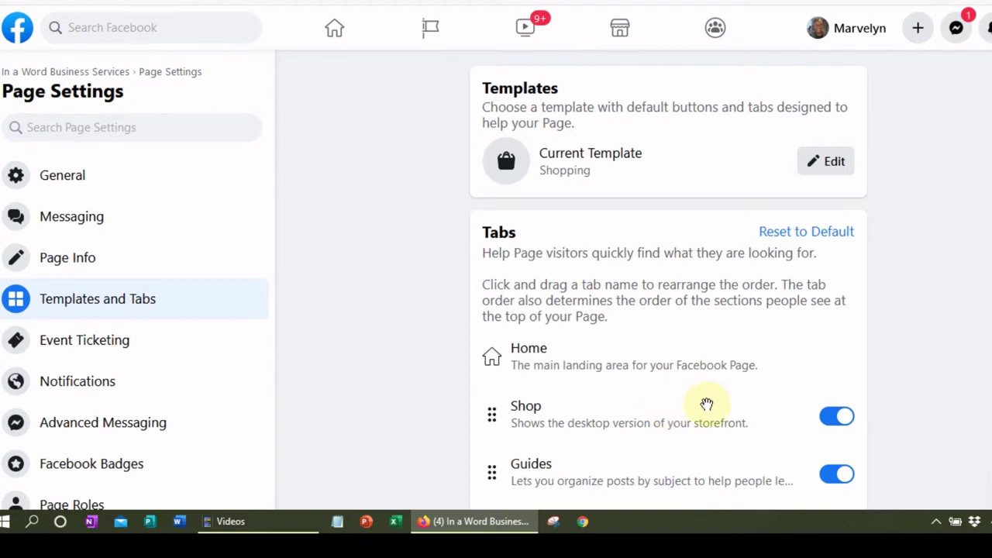
Step: Examine the page tabs from Guides through Reviews, including what each shows and whether it is enabled
scroll(703, 405, "down", 1)
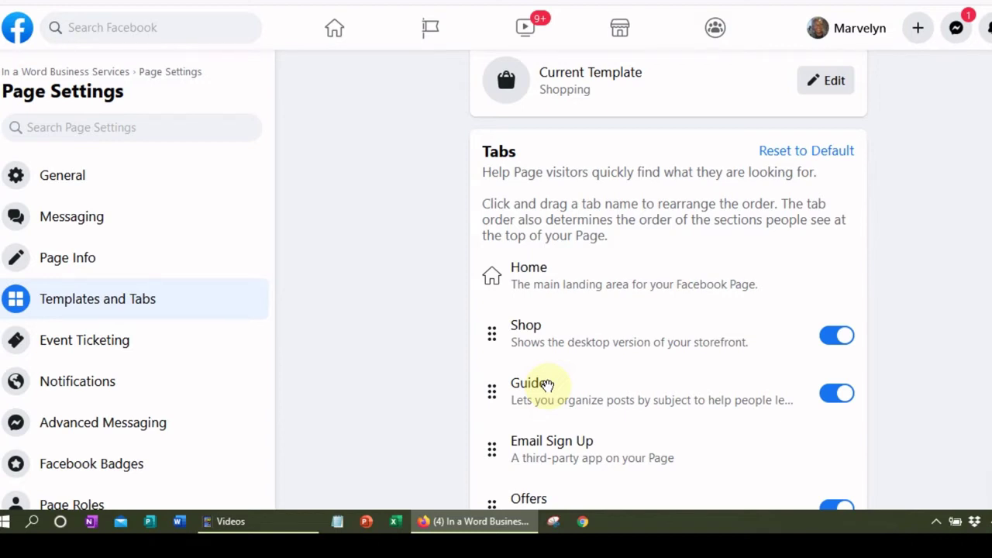
scroll(487, 416, "down", 1)
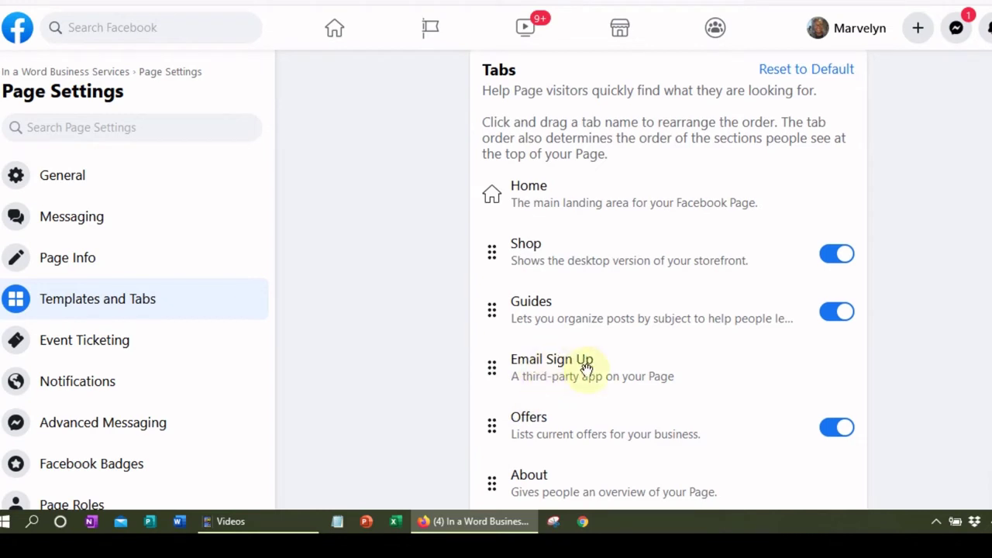
scroll(588, 367, "down", 2)
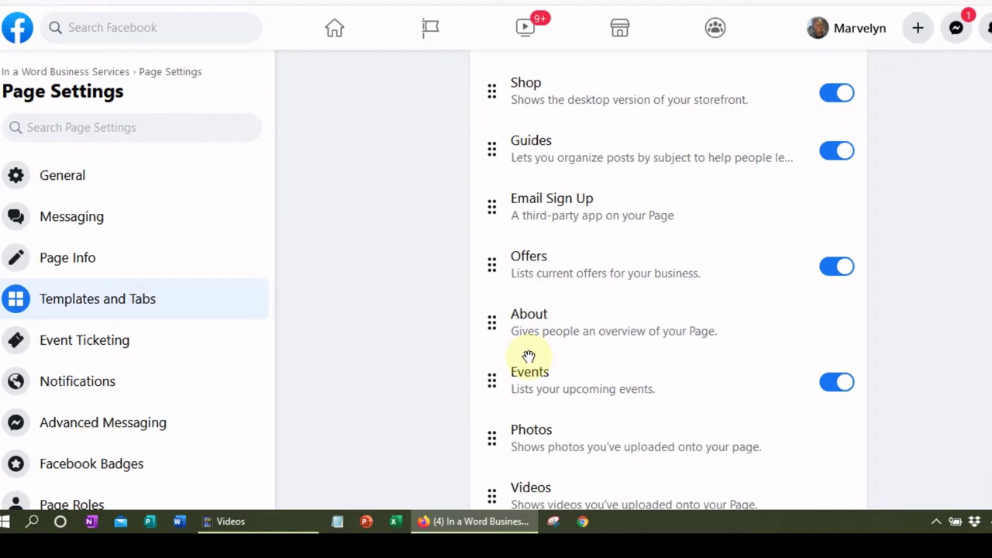
scroll(529, 358, "down", 2)
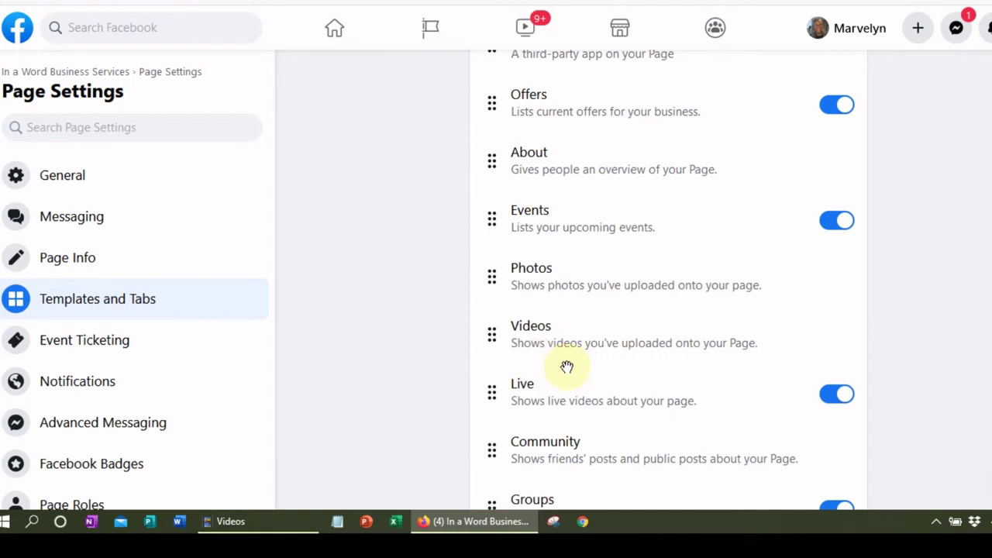
scroll(564, 364, "down", 3)
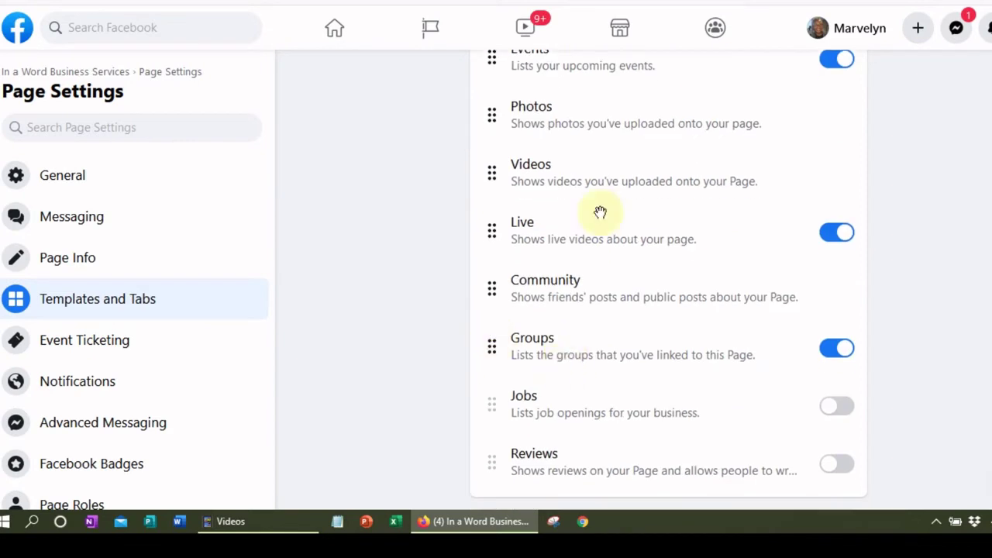
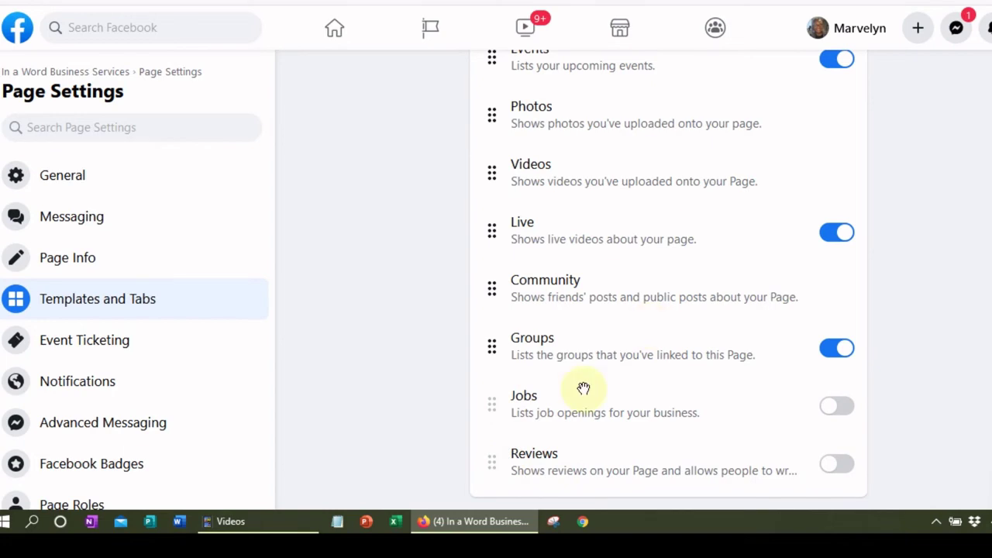
scroll(583, 387, "up", 7)
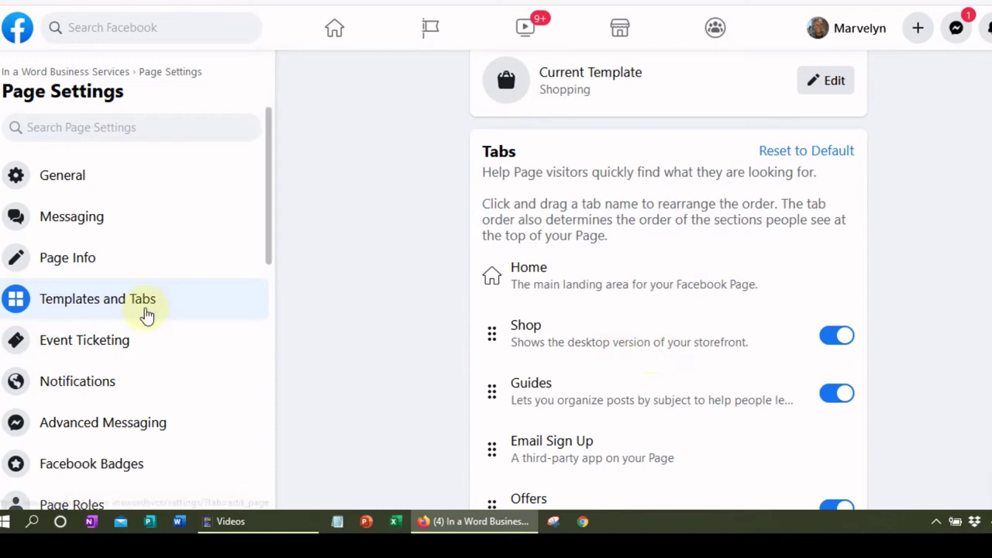
Step: Open the page's Messaging settings and copy the Messenger link under Your Messenger URL
scroll(75, 349, "down", 2)
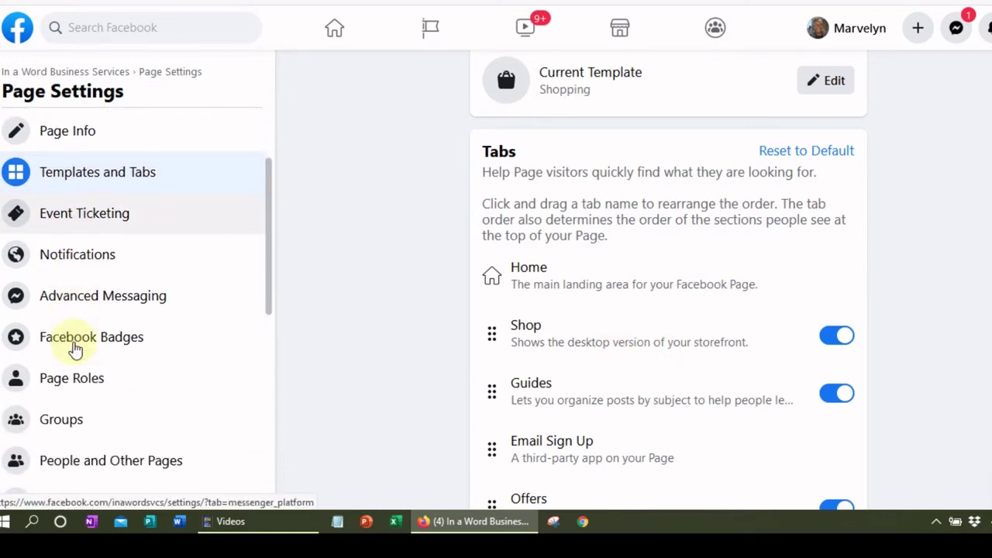
scroll(73, 348, "up", 3)
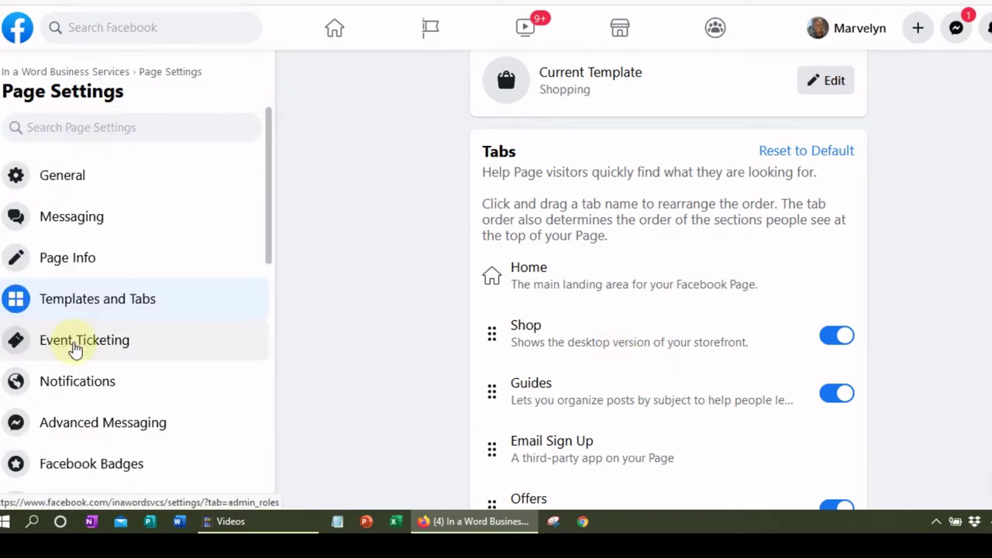
left_click(62, 225)
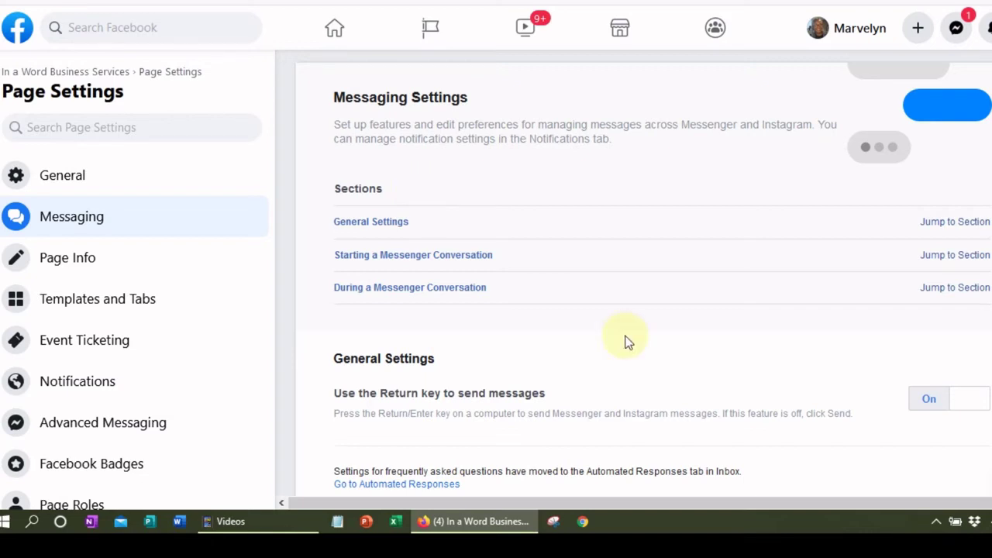
scroll(624, 343, "down", 5)
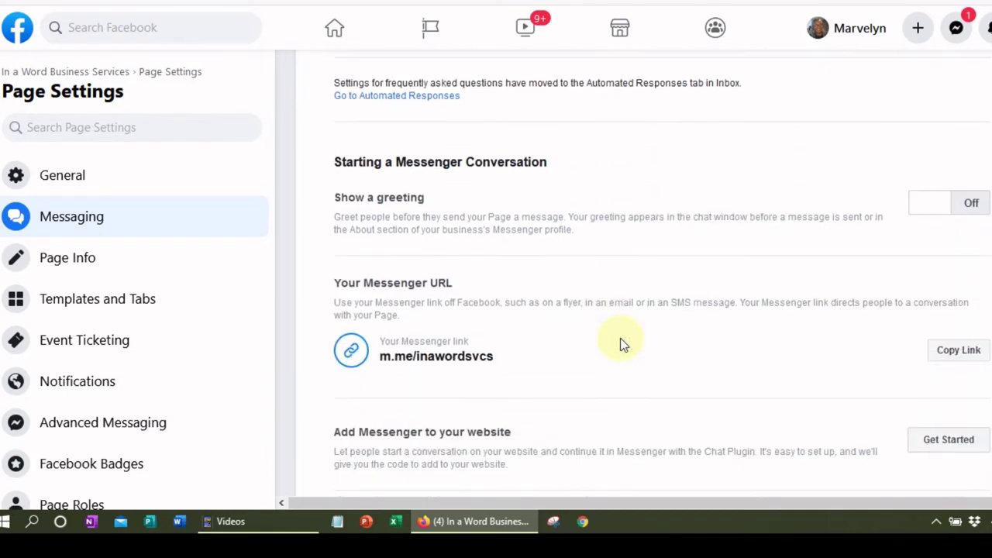
scroll(624, 342, "down", 1)
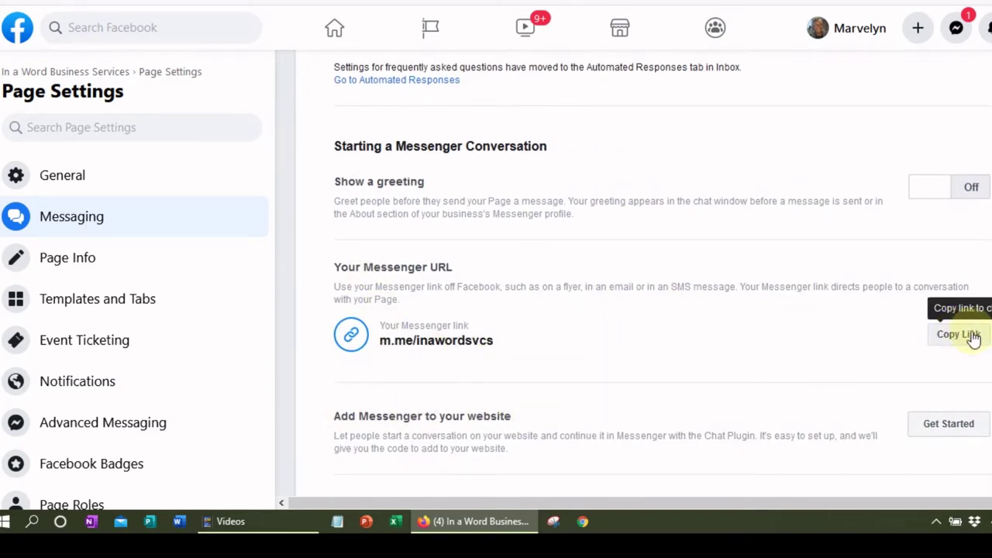
left_click(949, 343)
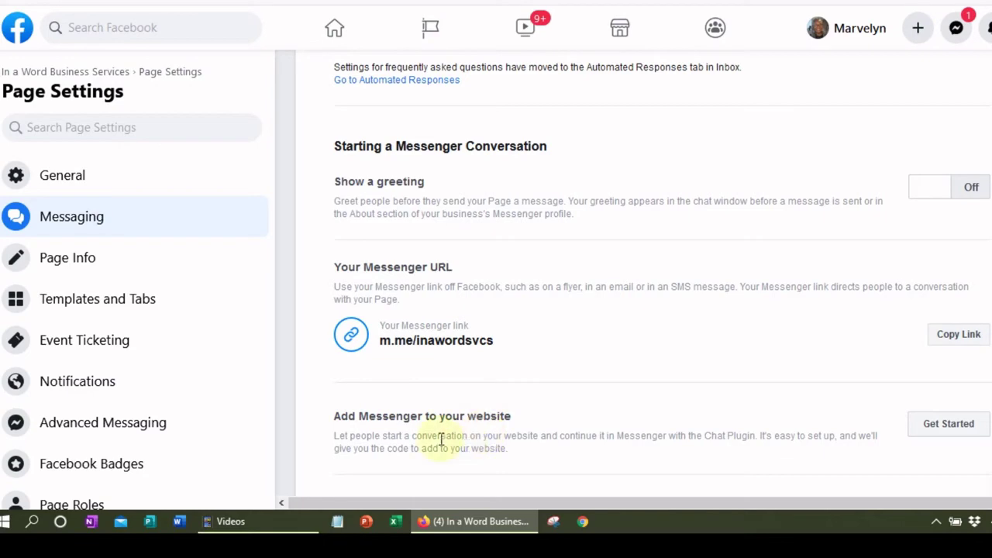
Step: Look over the Messaging settings and the page settings categories down to Activity Log, dismissing the notification in the way
scroll(587, 352, "up", 1)
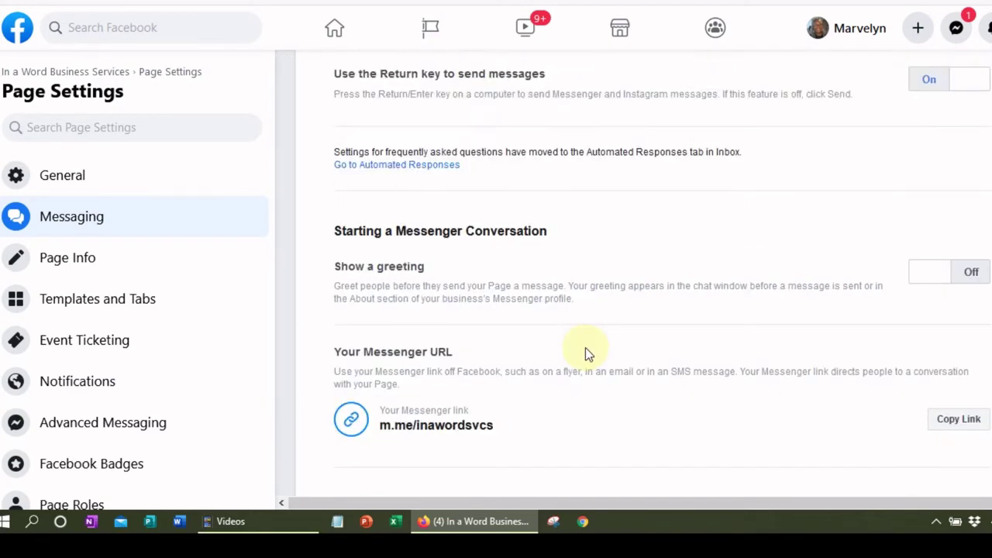
scroll(585, 347, "up", 3)
scroll(585, 347, "up", 1)
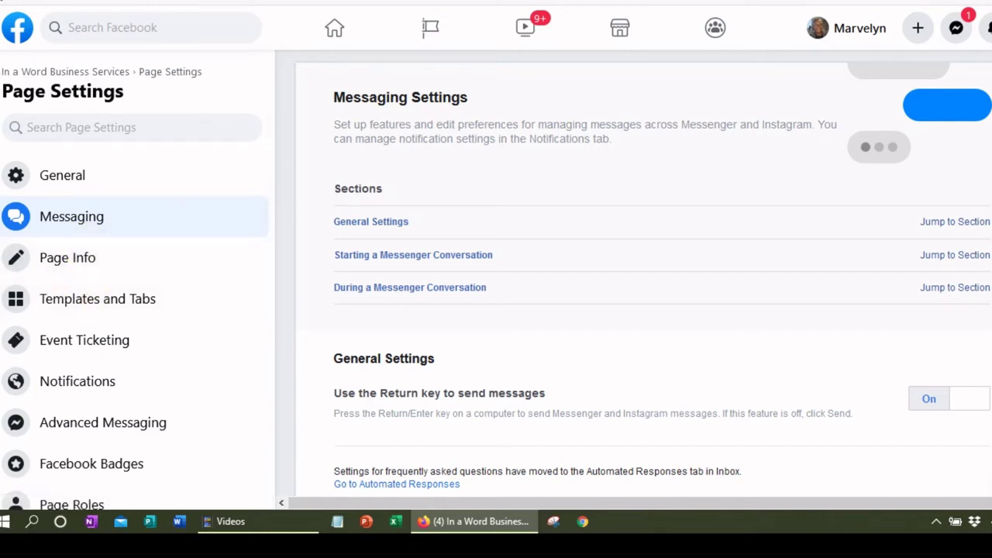
scroll(119, 283, "down", 3)
scroll(119, 284, "down", 1)
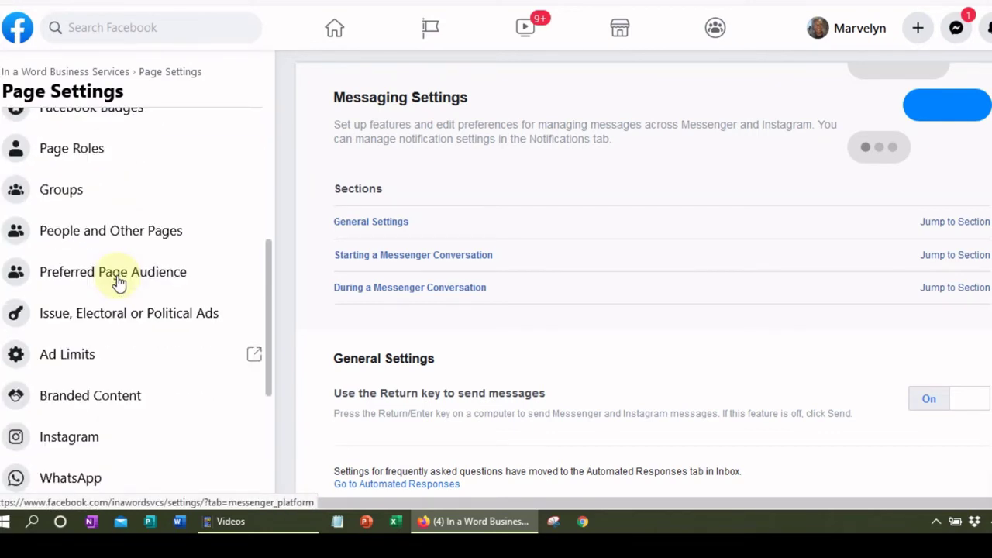
scroll(119, 284, "down", 1)
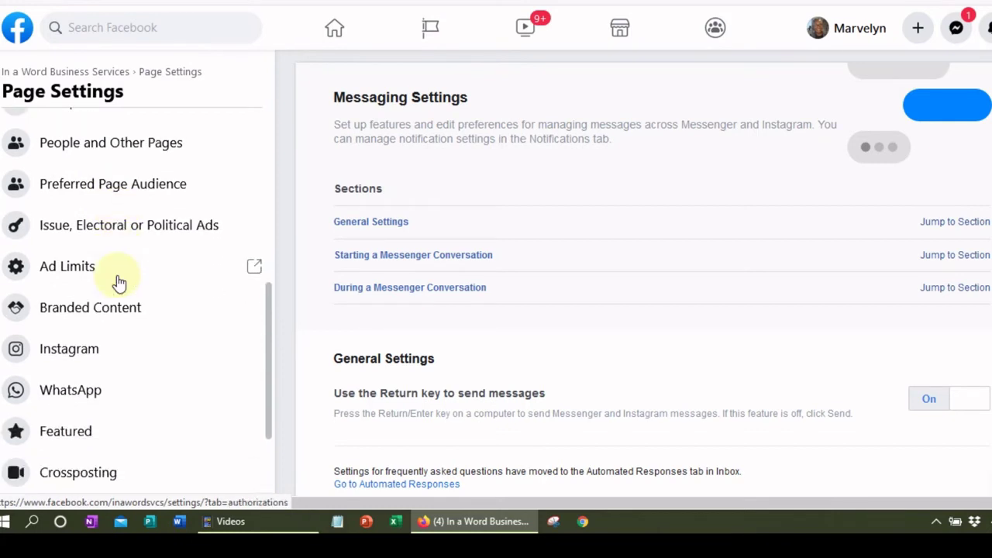
scroll(119, 284, "down", 2)
scroll(118, 284, "up", 2)
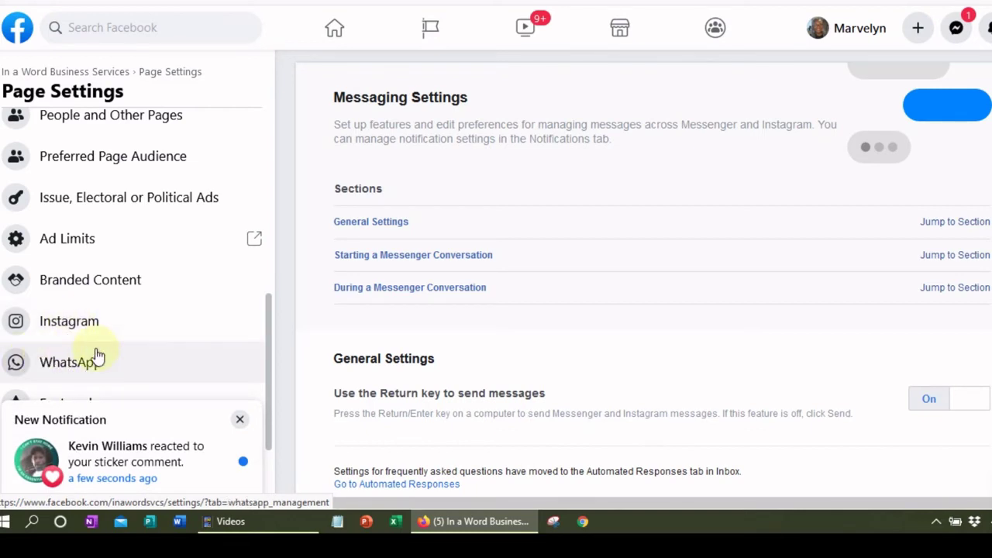
left_click(240, 420)
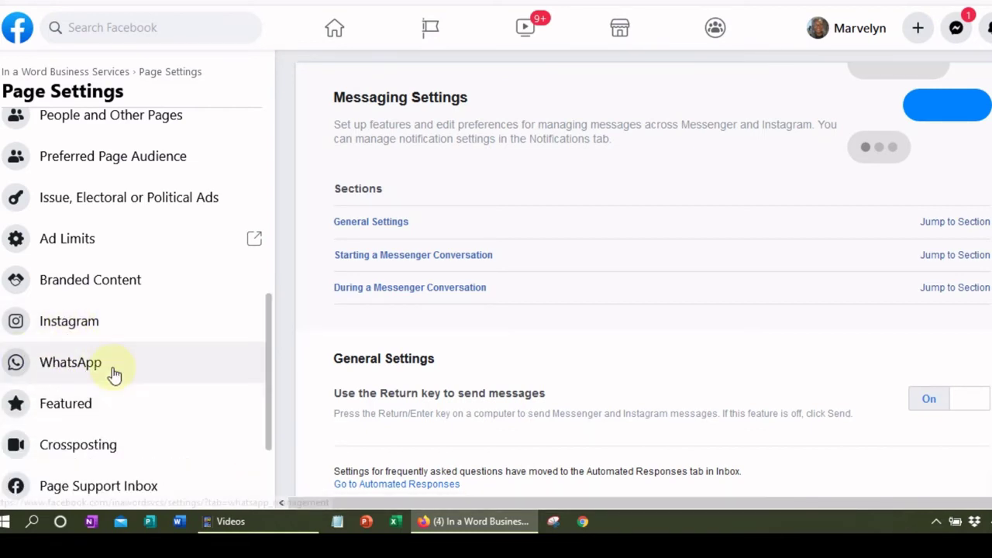
scroll(114, 374, "down", 1)
scroll(114, 374, "down", 1)
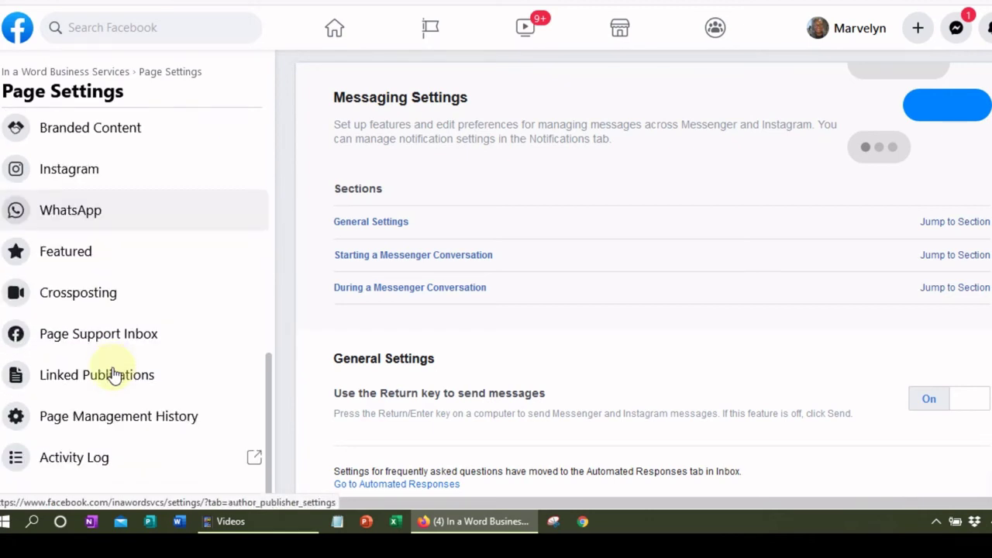
Step: Reopen the Templates and Tabs settings, then go back to the business page's home view
scroll(114, 374, "up", 7)
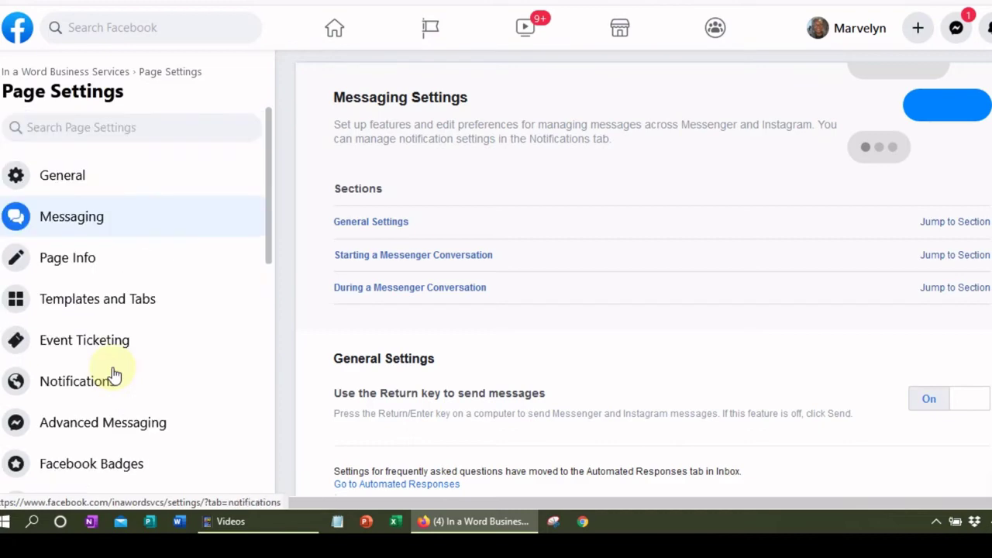
left_click(98, 298)
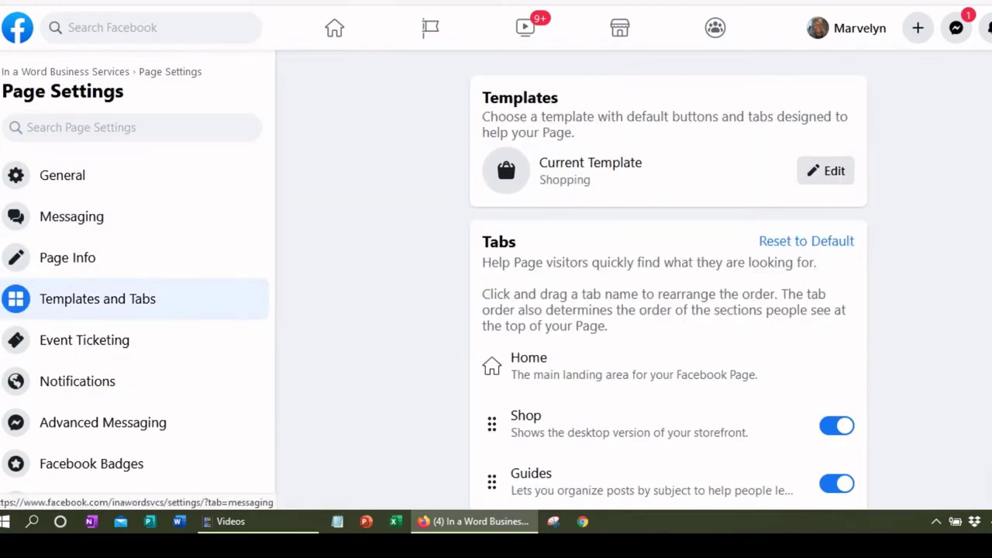
left_click(61, 175)
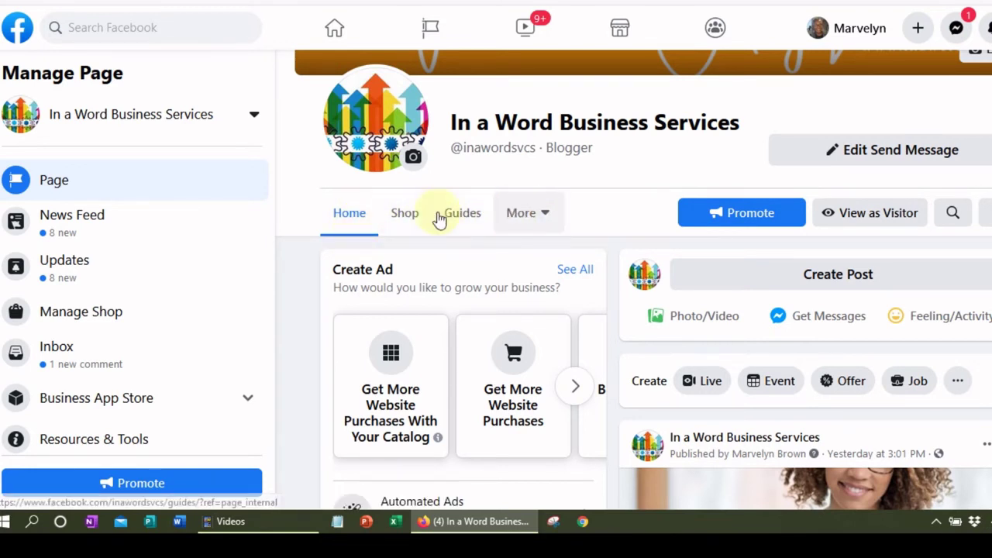
Step: Look through the page's additional tabs from Email Sign Up to Edit Tabs, then close the list
left_click(533, 217)
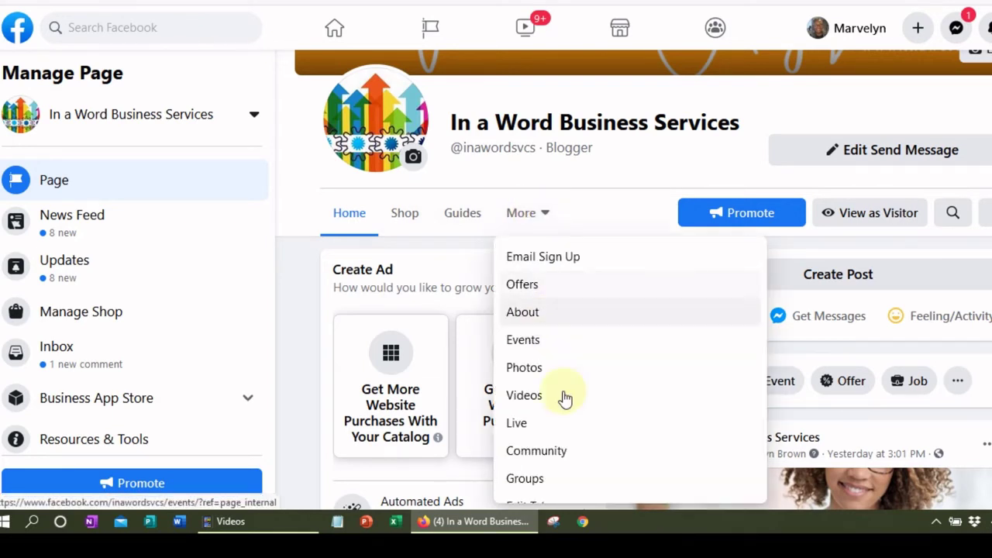
scroll(565, 421, "down", 1)
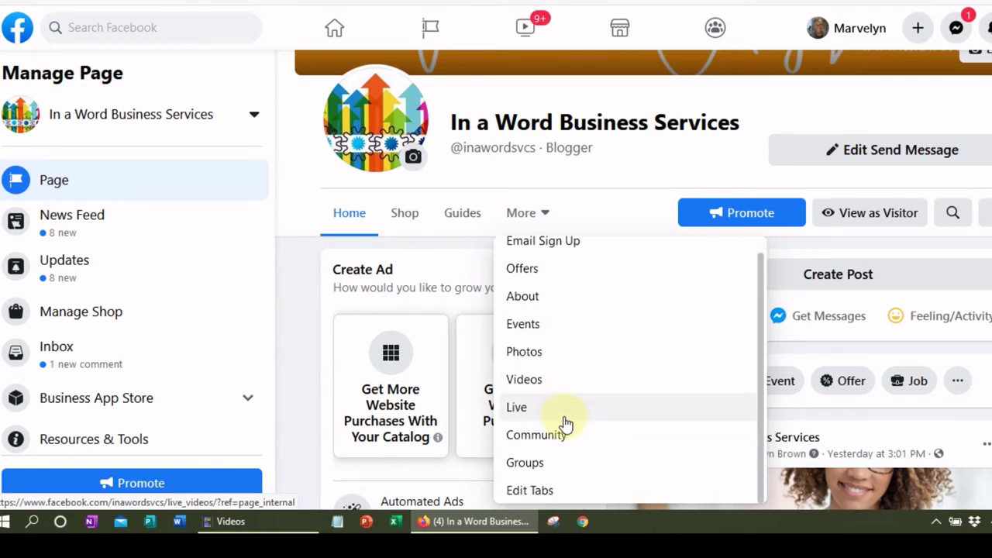
scroll(532, 310, "up", 1)
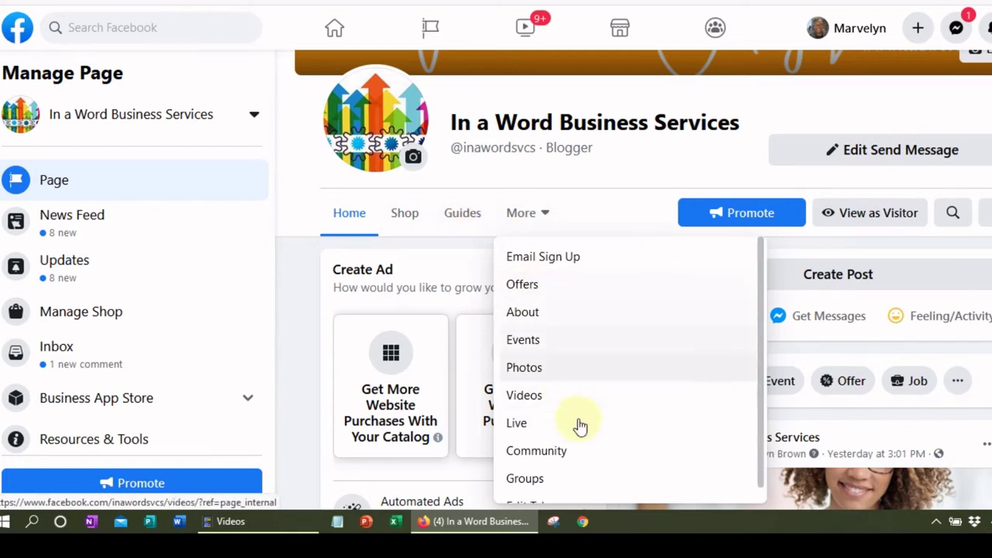
left_click(586, 193)
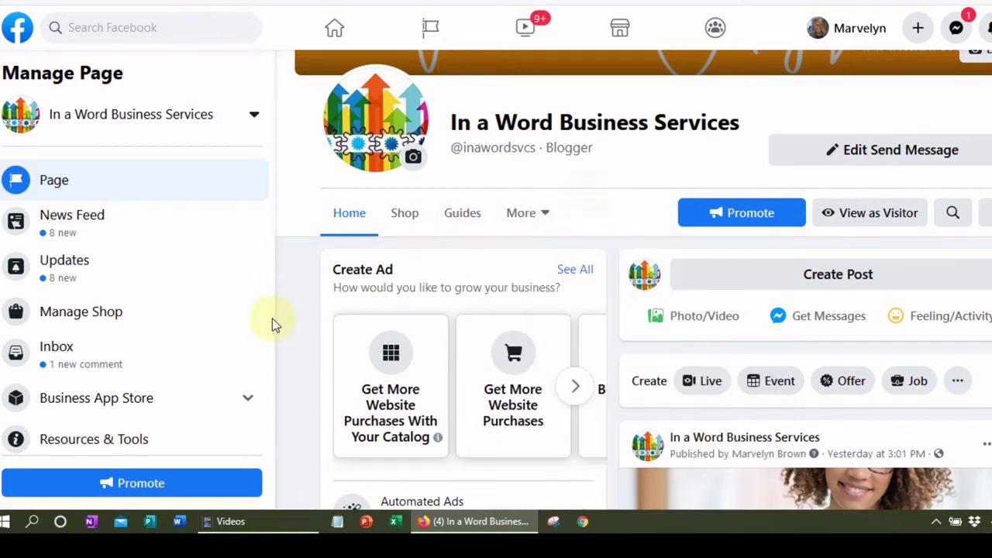
Step: Open the business page's Shop tab and look over the featured products
left_click(409, 222)
scroll(483, 361, "down", 3)
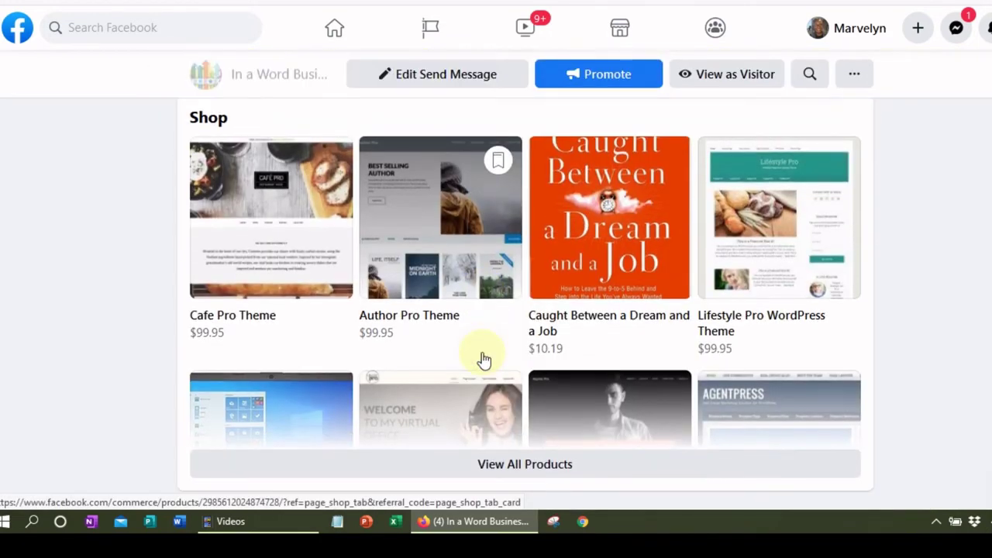
scroll(482, 358, "up", 5)
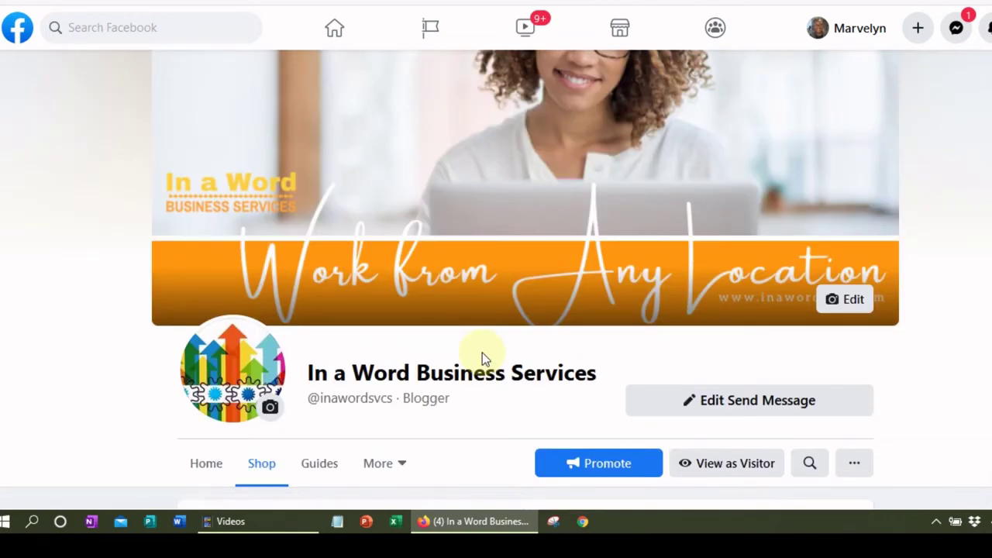
scroll(482, 358, "down", 3)
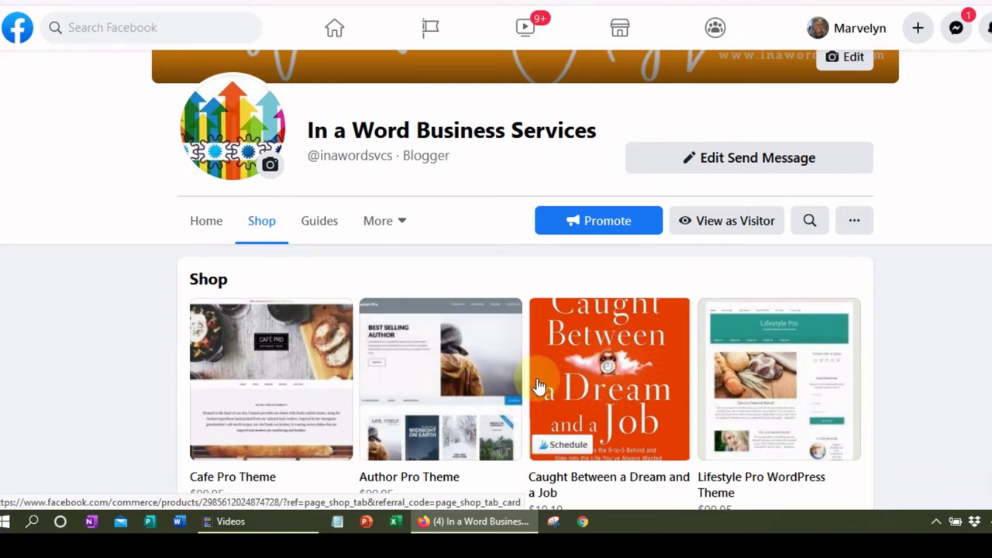
Step: View all of the shop's products and browse through the full storefront
scroll(534, 388, "down", 3)
left_click(538, 463)
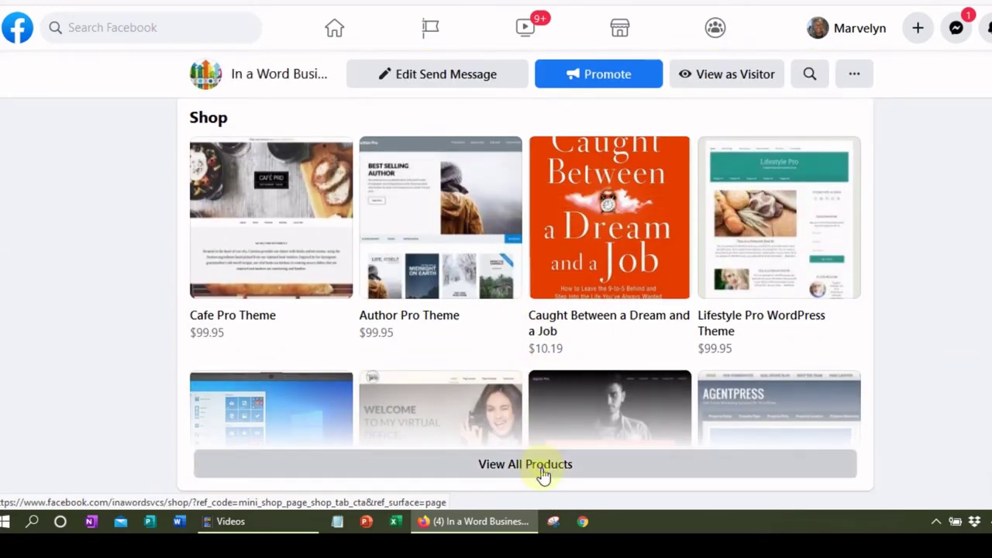
scroll(498, 335, "down", 10)
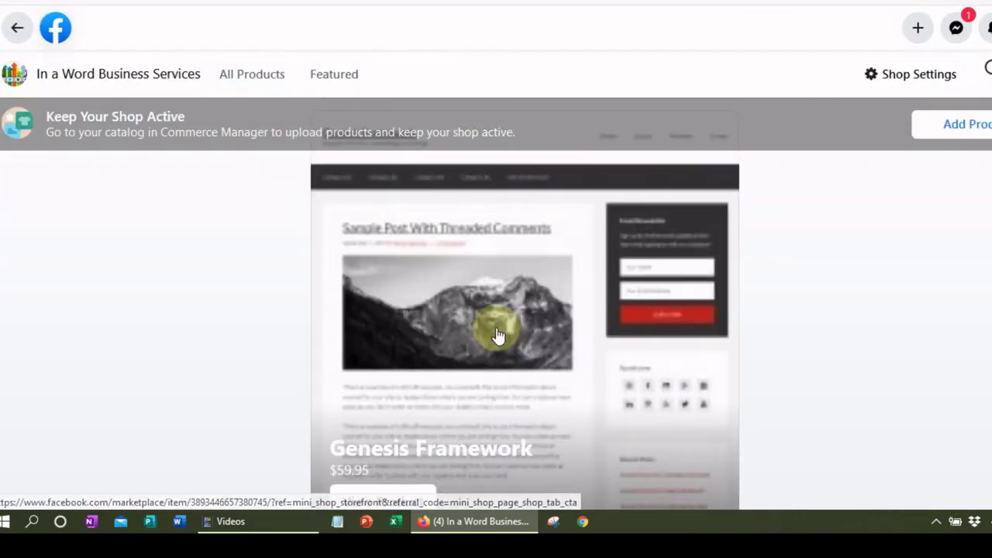
scroll(498, 335, "down", 10)
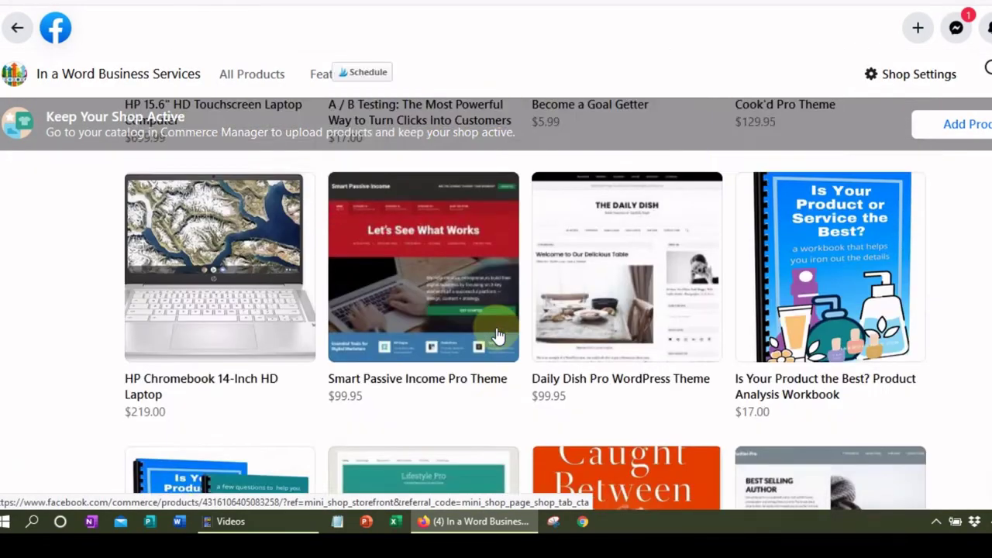
scroll(500, 335, "up", 8)
scroll(500, 334, "up", 10)
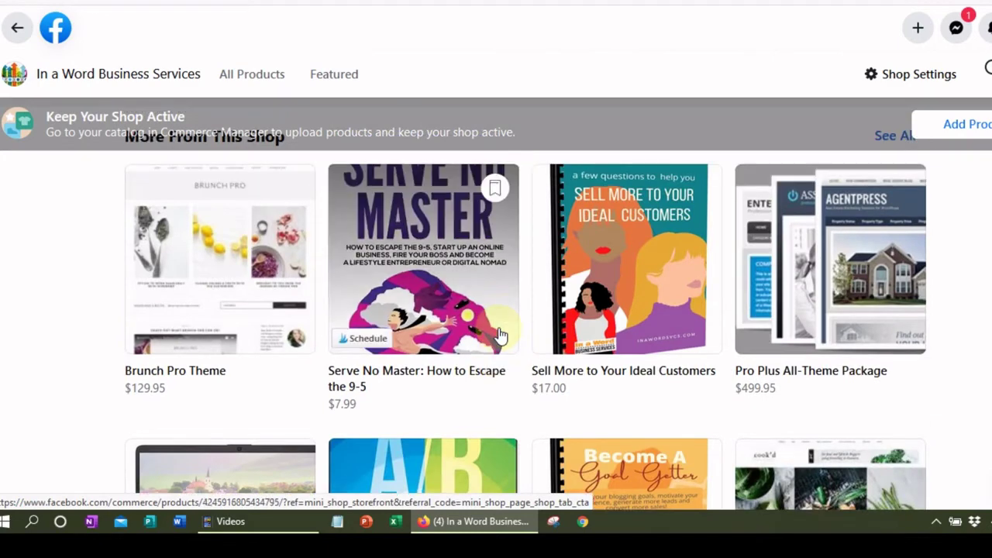
Step: Return to the business page and examine the guides in its Guides tab, from WordPress to Promote Your Business
left_click(16, 25)
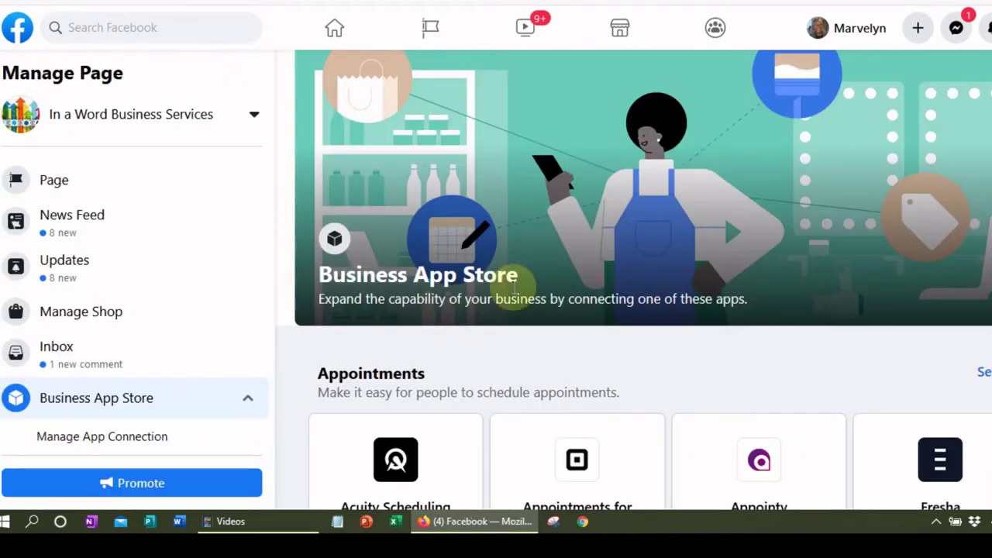
left_click(41, 191)
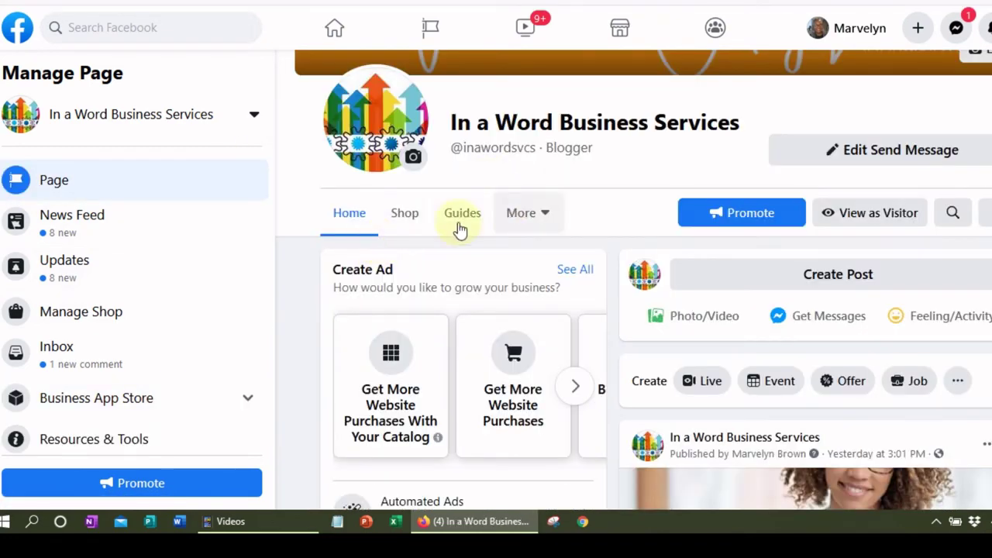
left_click(460, 224)
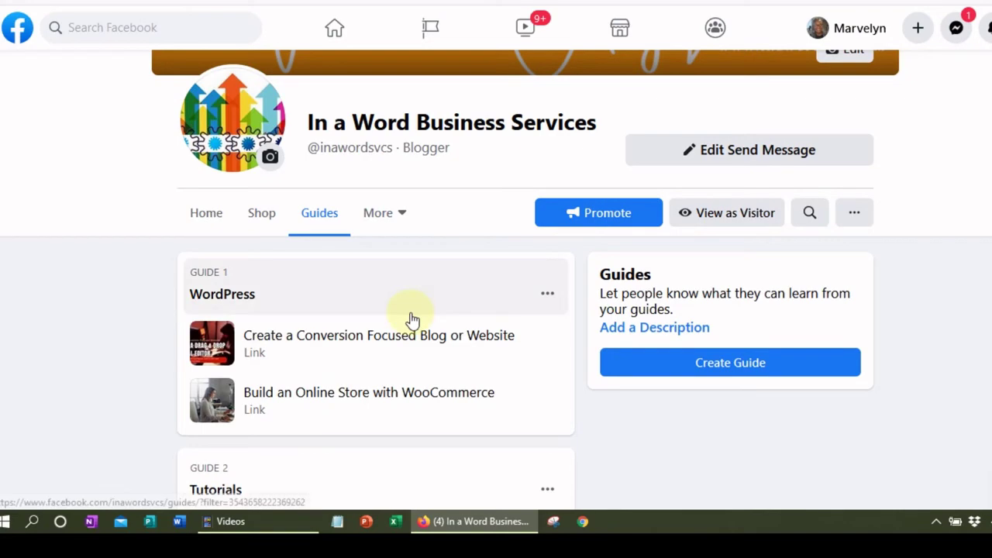
scroll(411, 320, "down", 1)
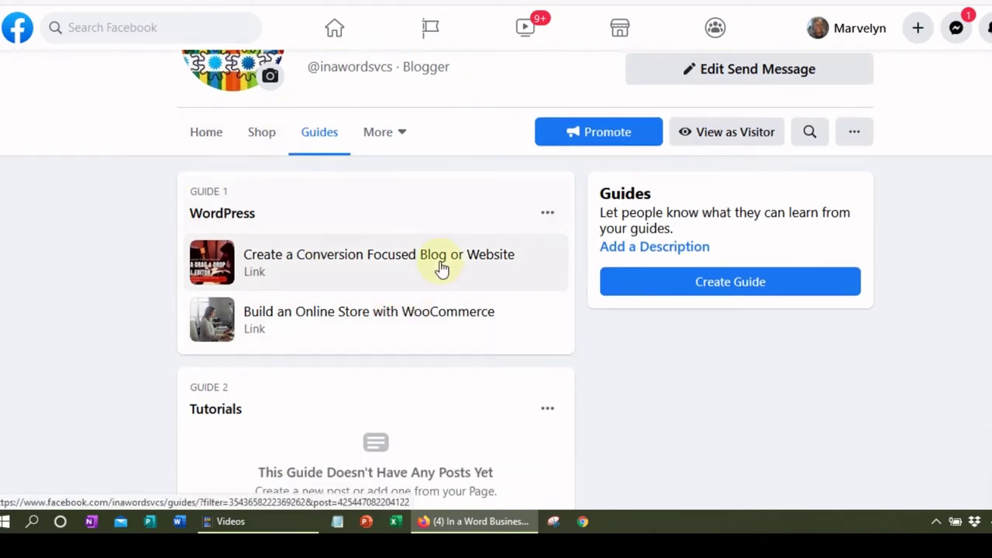
scroll(433, 265, "down", 4)
scroll(432, 269, "up", 2)
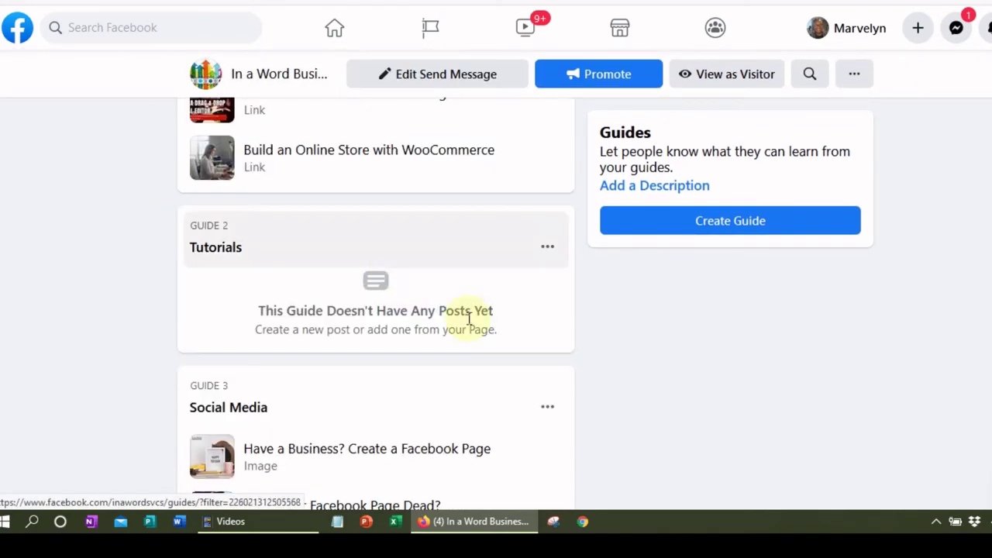
scroll(390, 257, "down", 3)
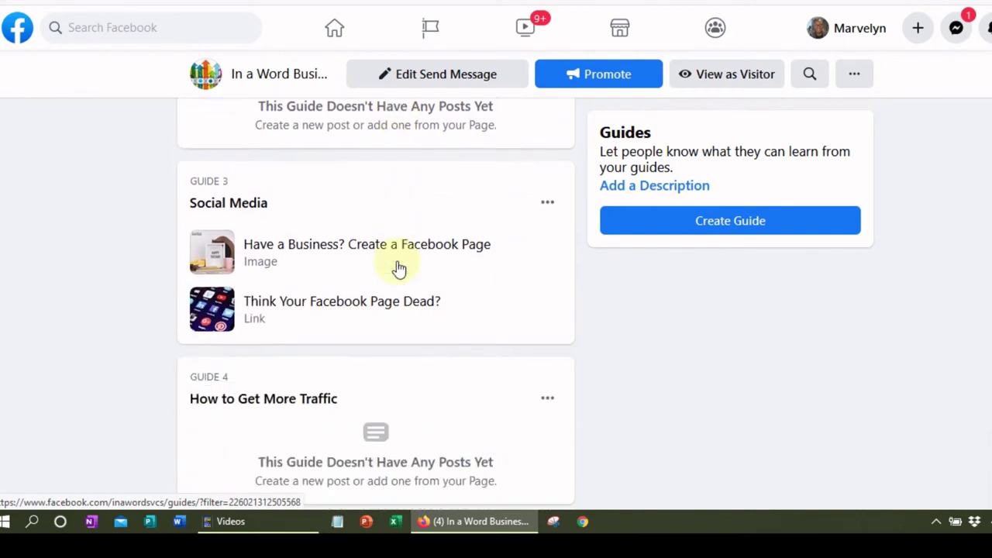
scroll(390, 189, "down", 2)
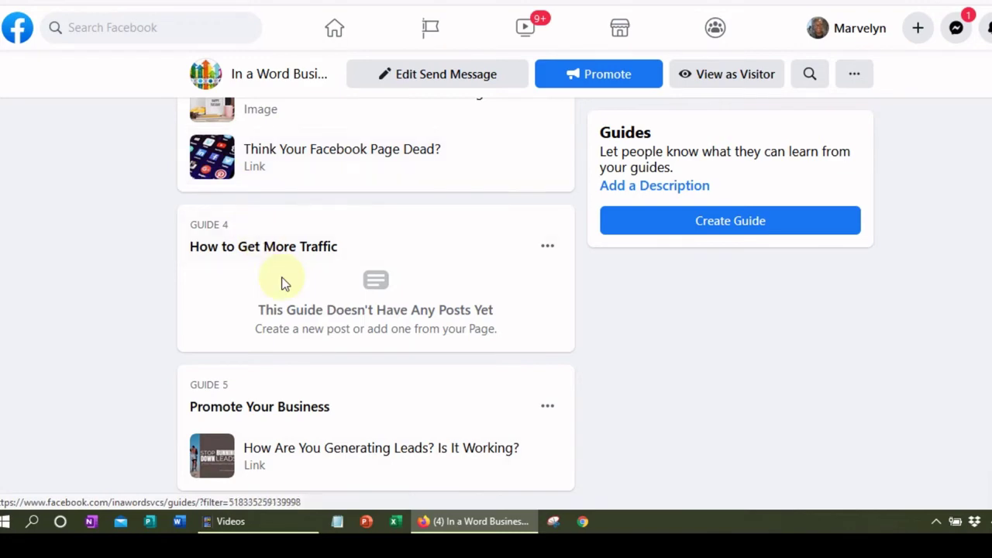
scroll(281, 284, "up", 10)
scroll(282, 284, "down", 3)
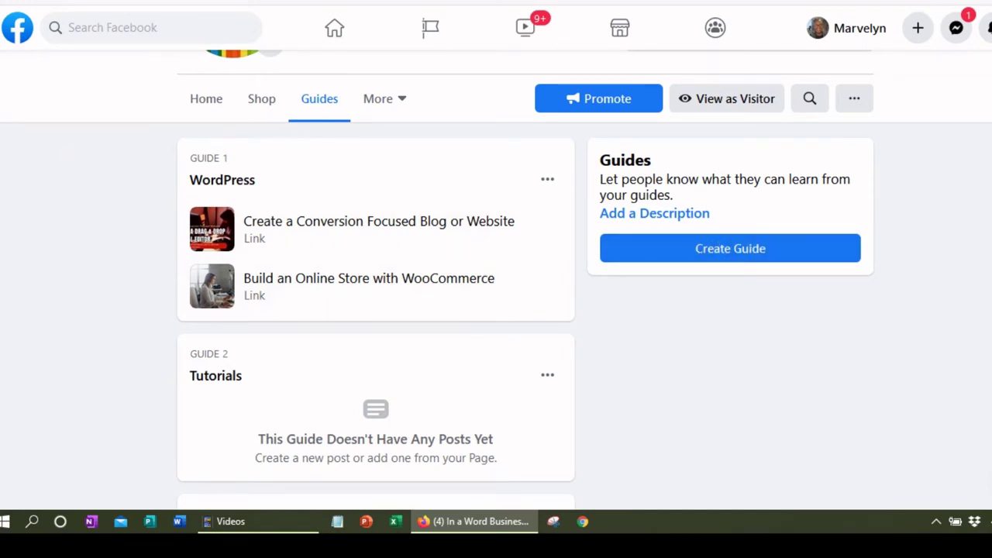
Step: Go back to the page's home view, open the Email Sign Up tab, and look over the sign-up form's fields
left_click(478, 393)
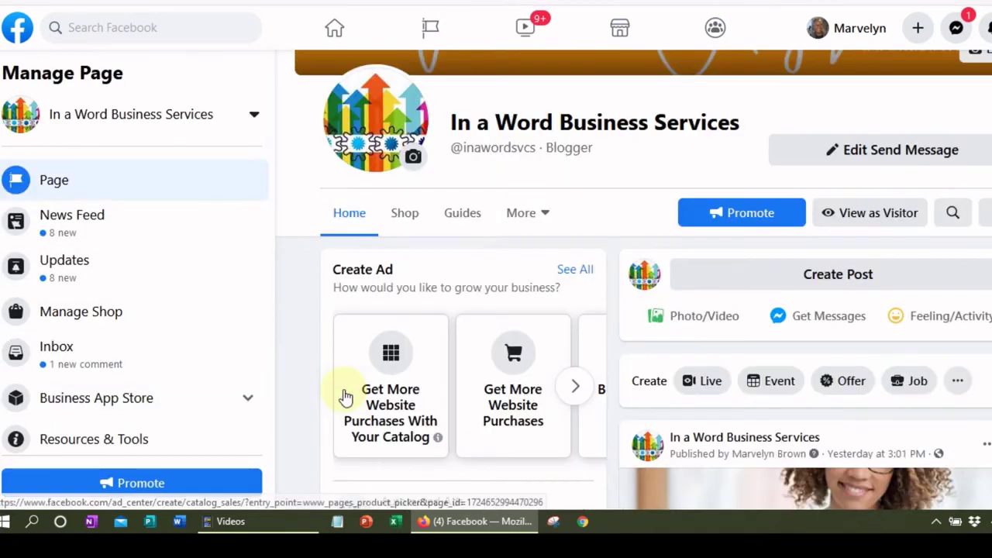
left_click(537, 224)
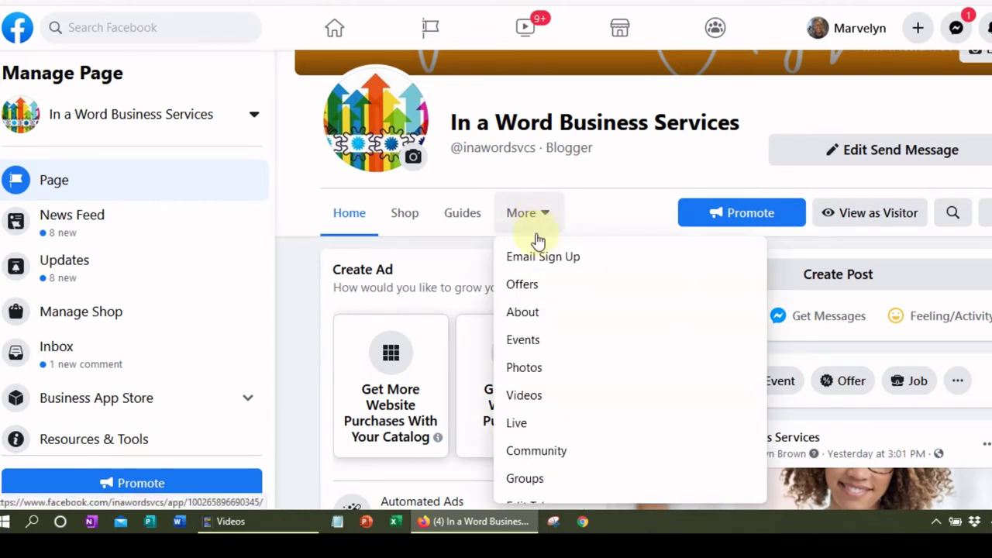
left_click(539, 256)
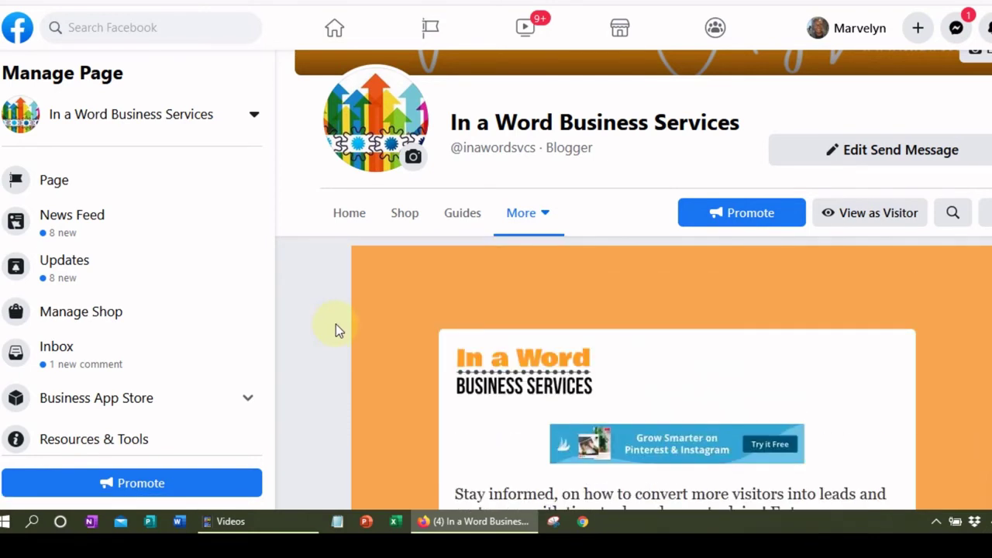
scroll(677, 431, "down", 3)
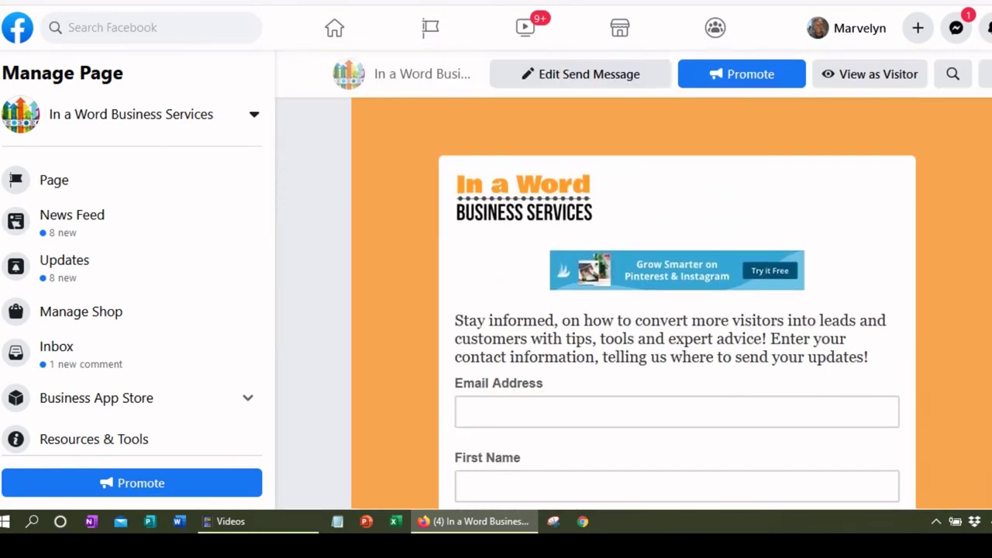
scroll(426, 386, "down", 2)
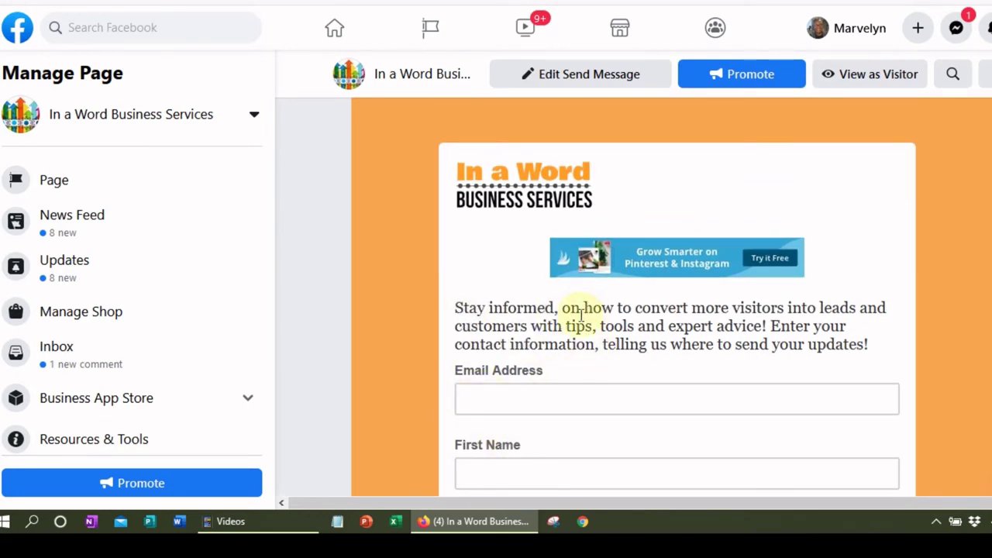
scroll(581, 314, "down", 2)
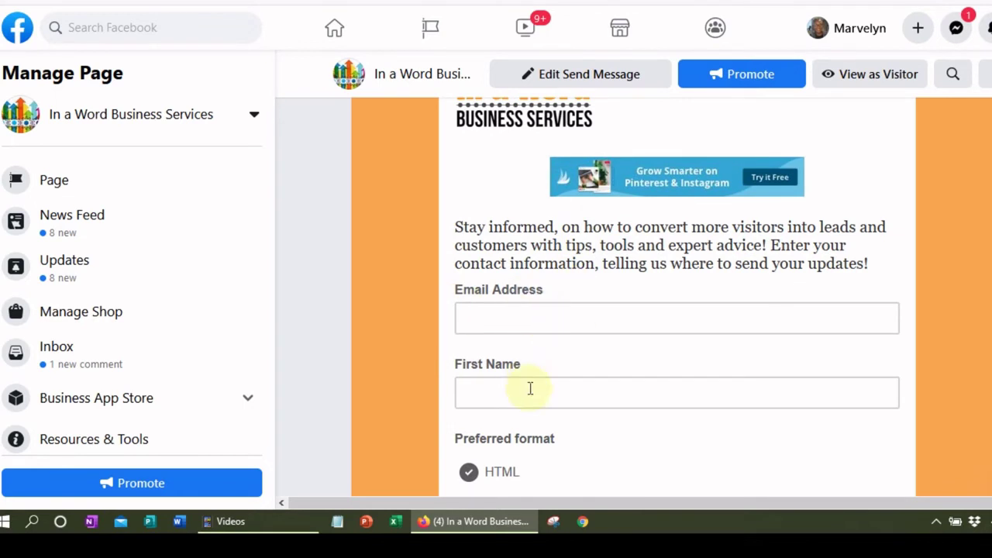
Step: Look over the rest of the email sign-up form, from the preferred format options to Subscribe, and return to its beginning
scroll(577, 438, "down", 4)
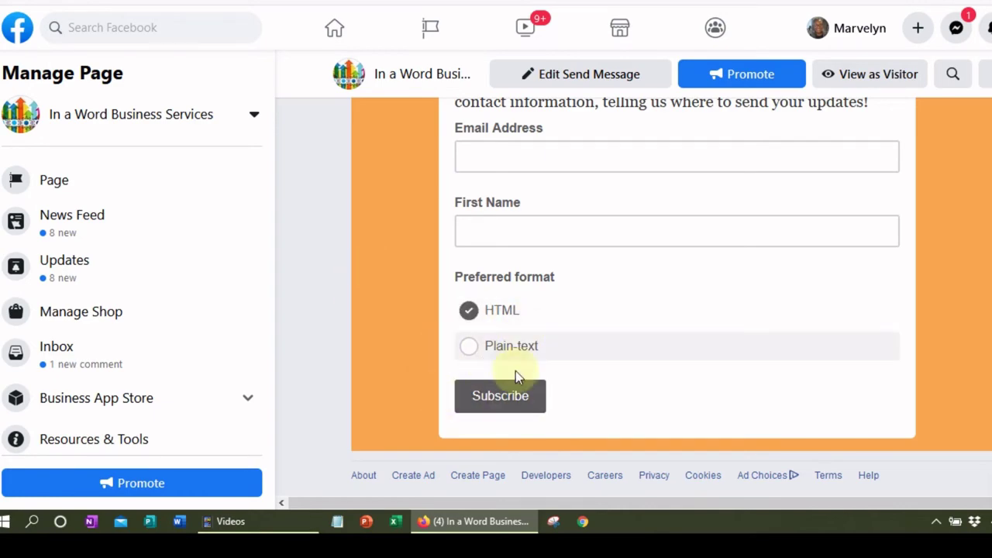
scroll(357, 353, "up", 1)
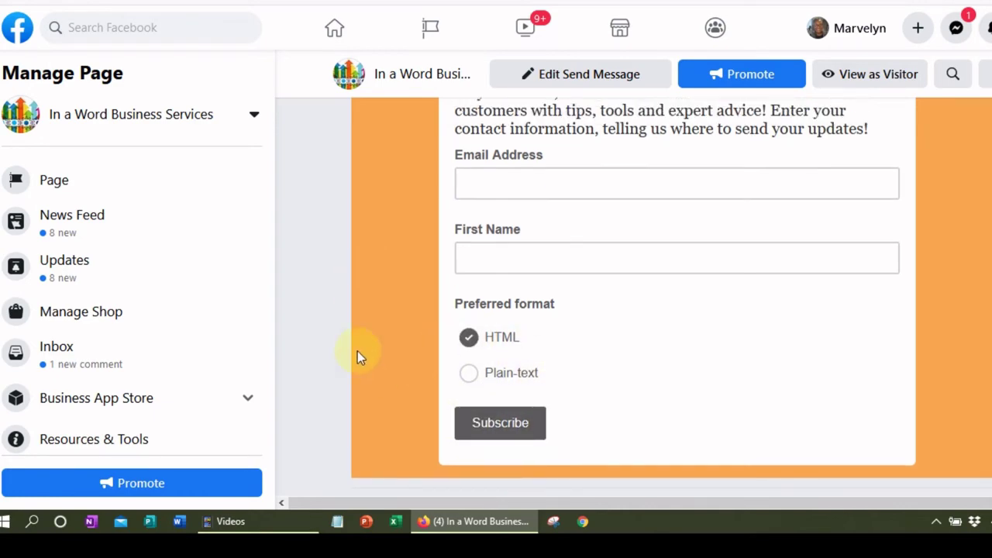
scroll(318, 310, "up", 6)
scroll(318, 310, "down", 1)
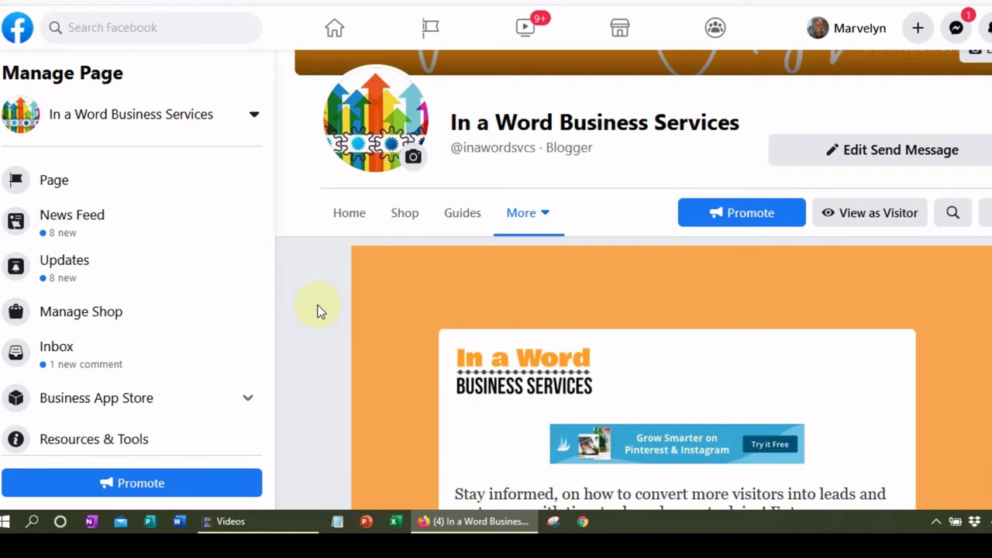
scroll(317, 310, "down", 1)
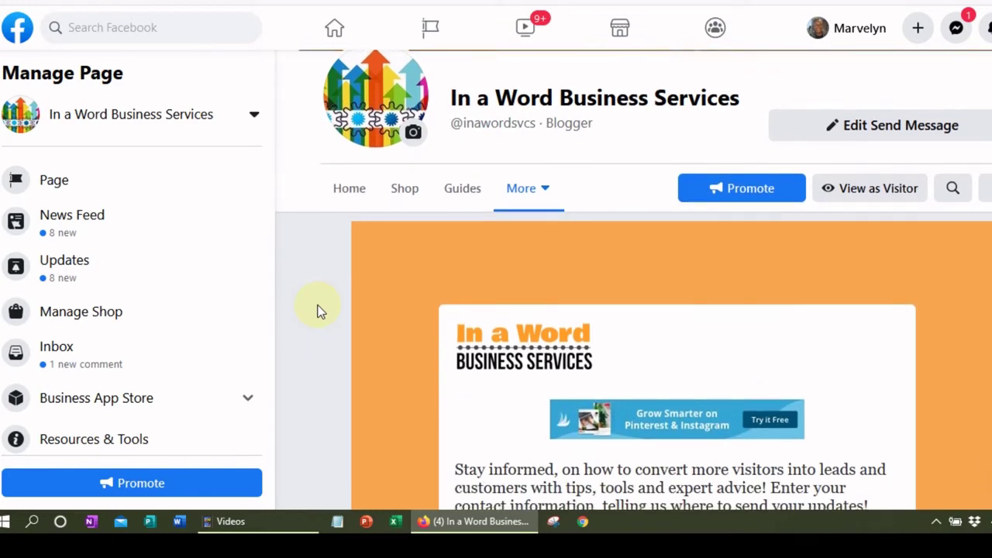
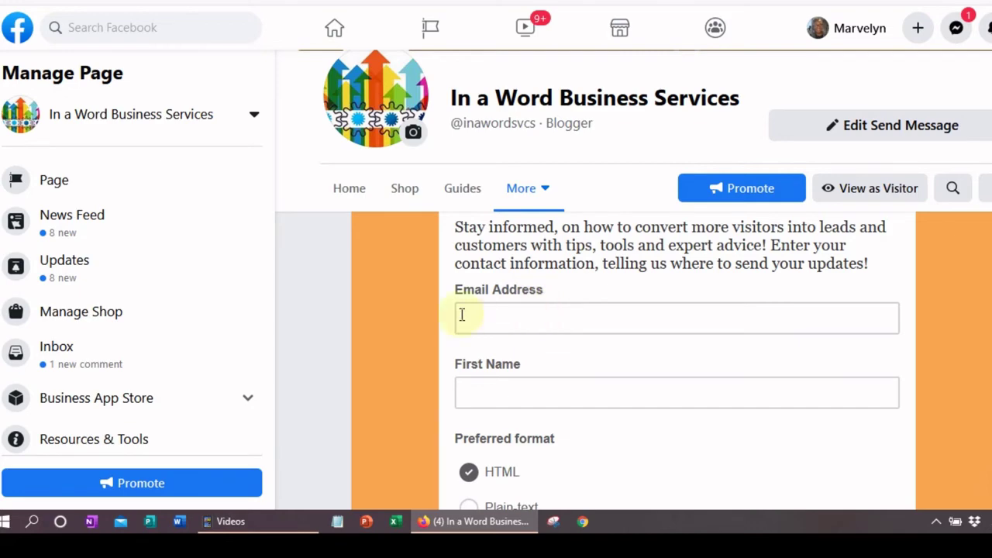
scroll(295, 261, "up", 3)
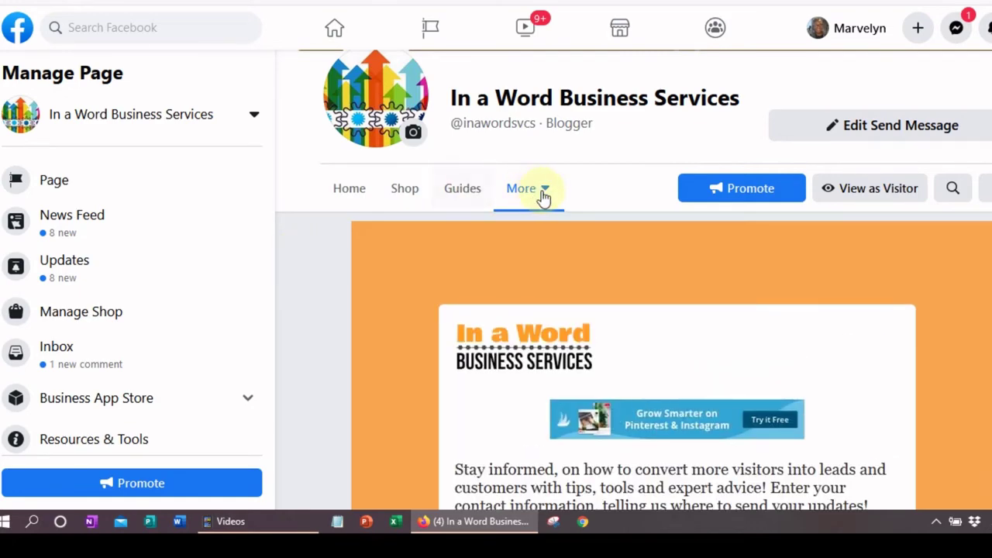
Step: Open the page's Offers tab and look over the information on offering discounts to customers
left_click(541, 194)
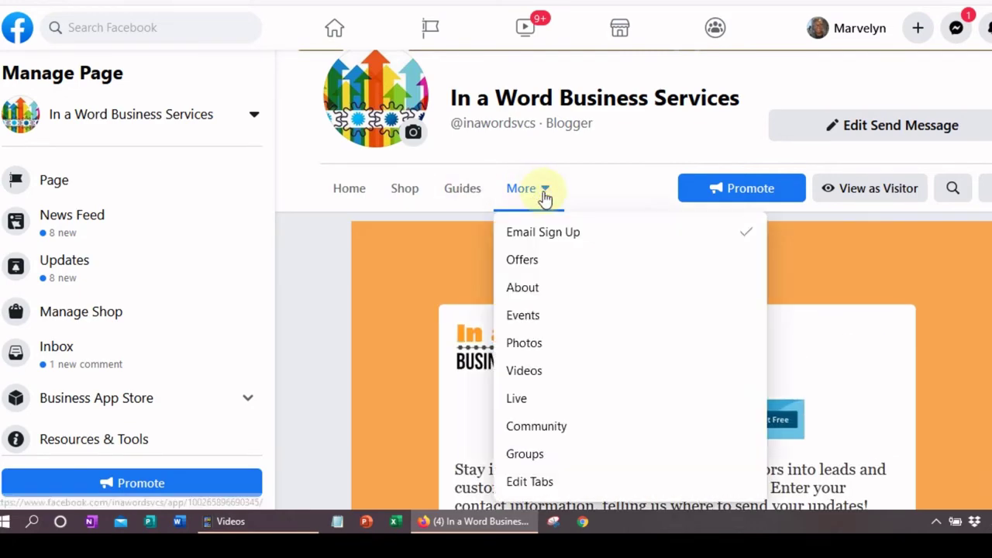
left_click(540, 265)
scroll(519, 306, "down", 3)
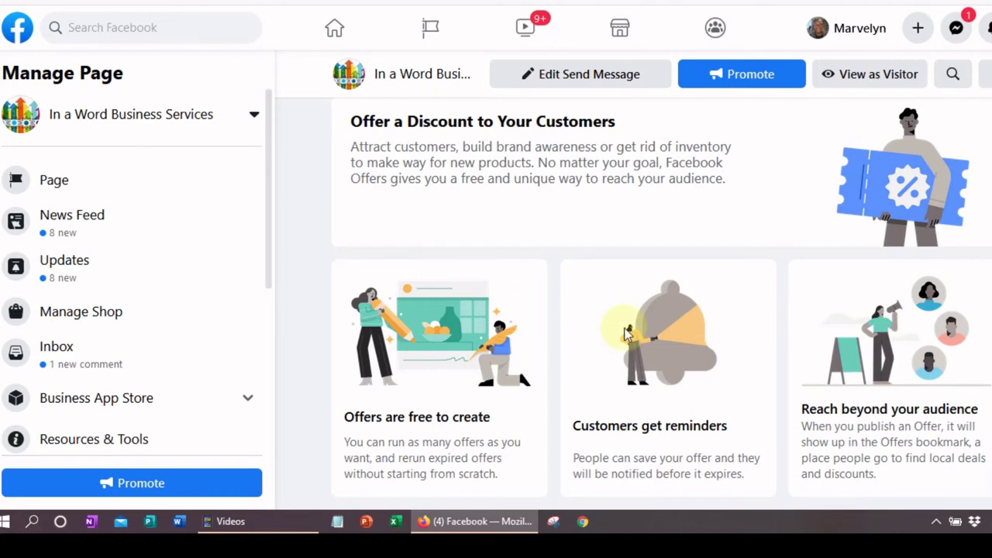
scroll(624, 332, "up", 3)
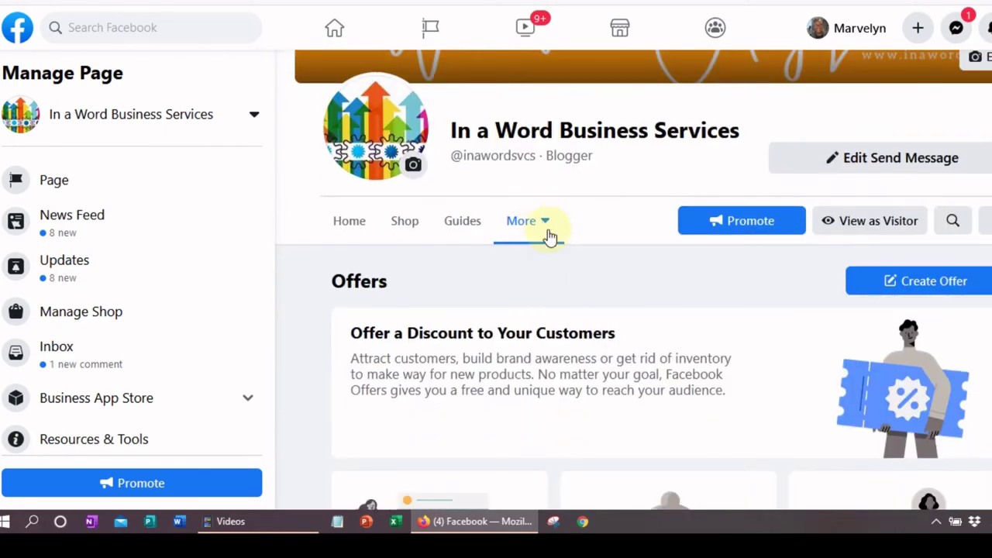
Step: Open the page's Events tab and look over the upcoming and past events
left_click(546, 223)
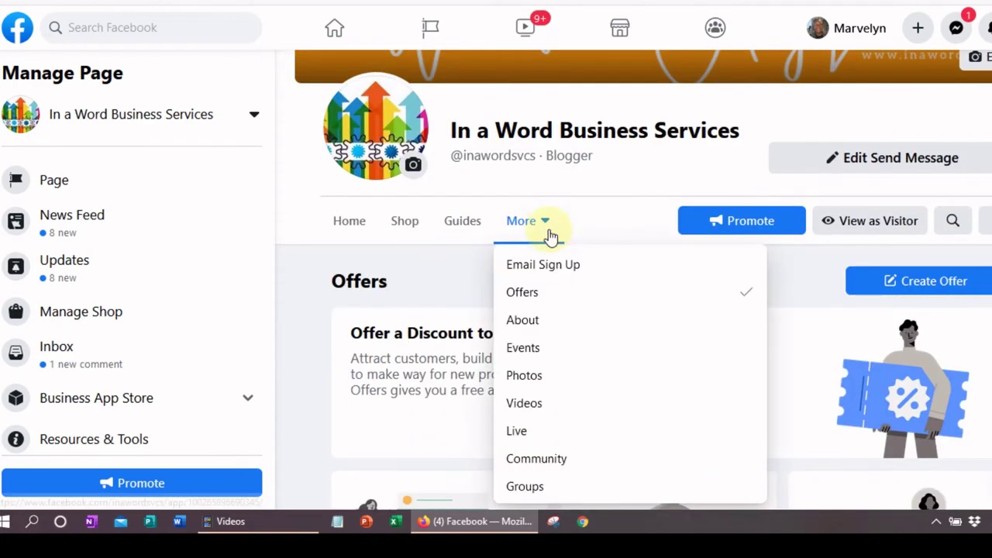
left_click(544, 351)
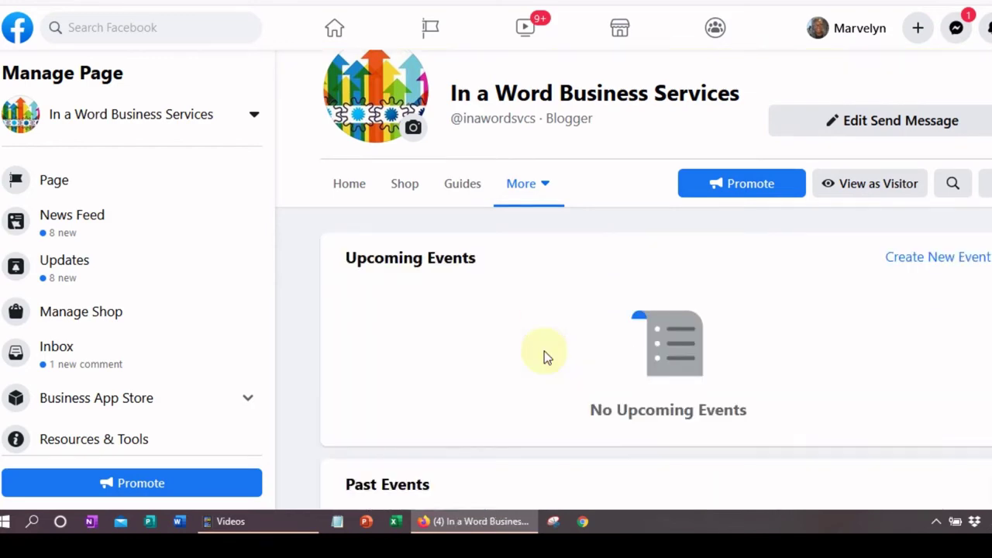
scroll(544, 351, "down", 3)
scroll(544, 355, "up", 5)
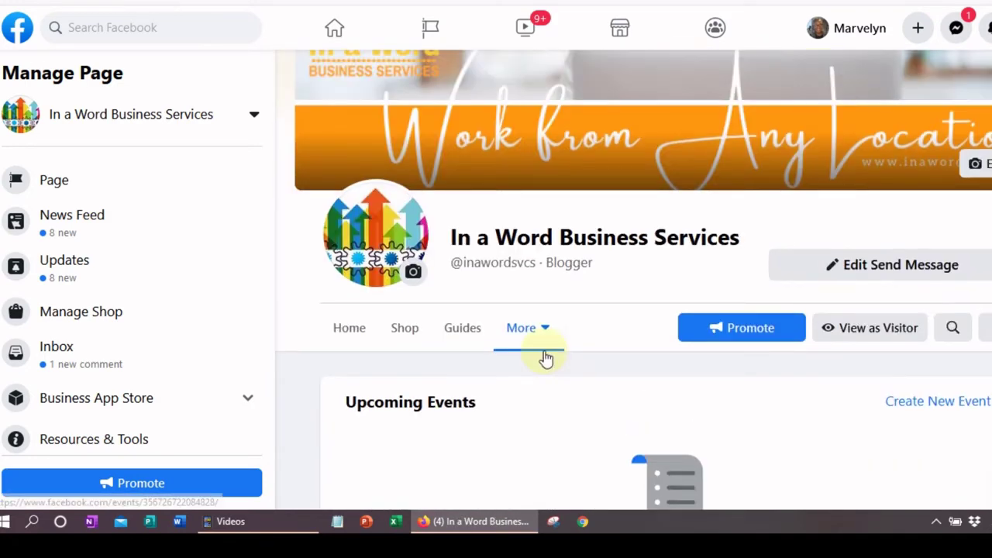
Step: Open the page's Community tab and look over the likes, follows and linked groups
left_click(517, 329)
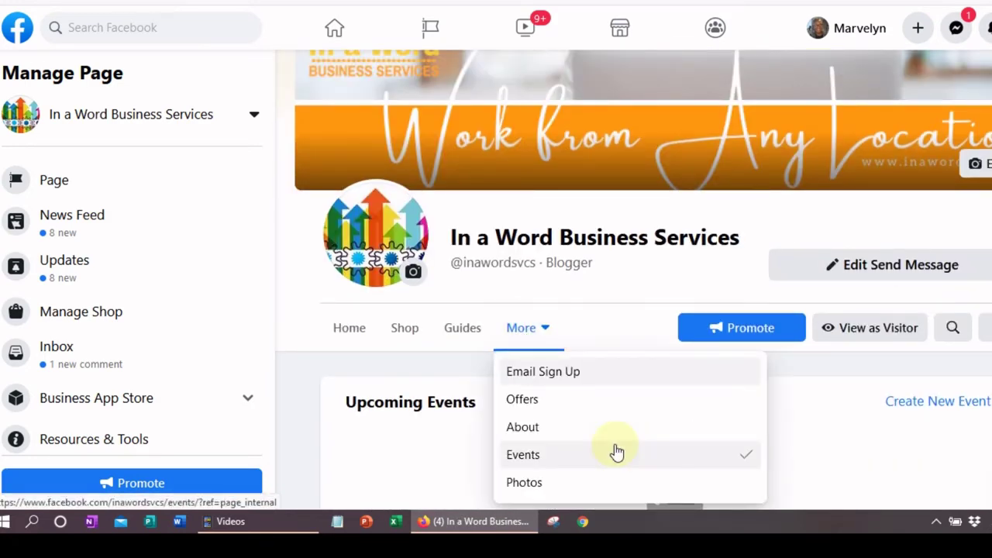
scroll(613, 452, "down", 2)
scroll(616, 452, "down", 1)
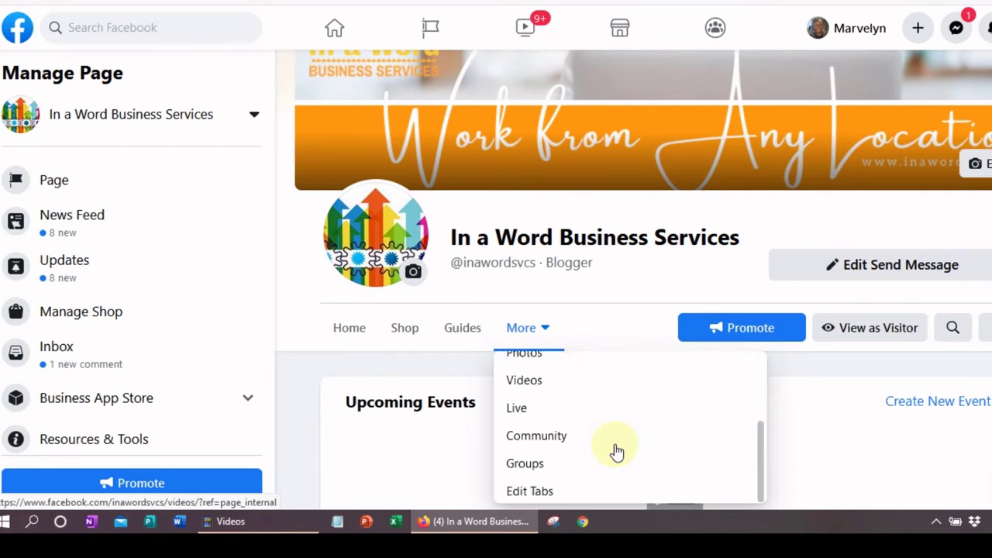
left_click(542, 448)
scroll(660, 425, "down", 1)
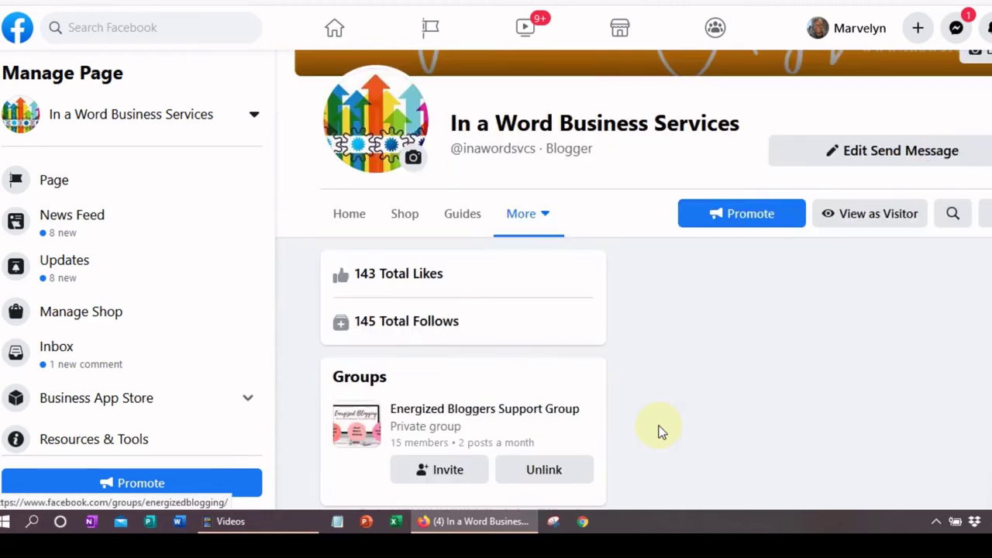
scroll(659, 431, "down", 1)
scroll(660, 431, "down", 1)
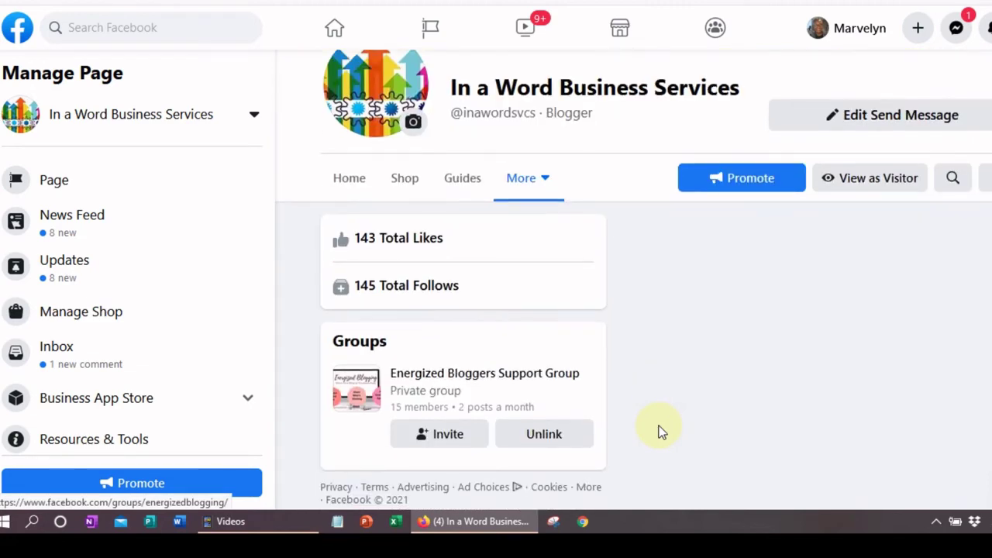
scroll(659, 432, "up", 4)
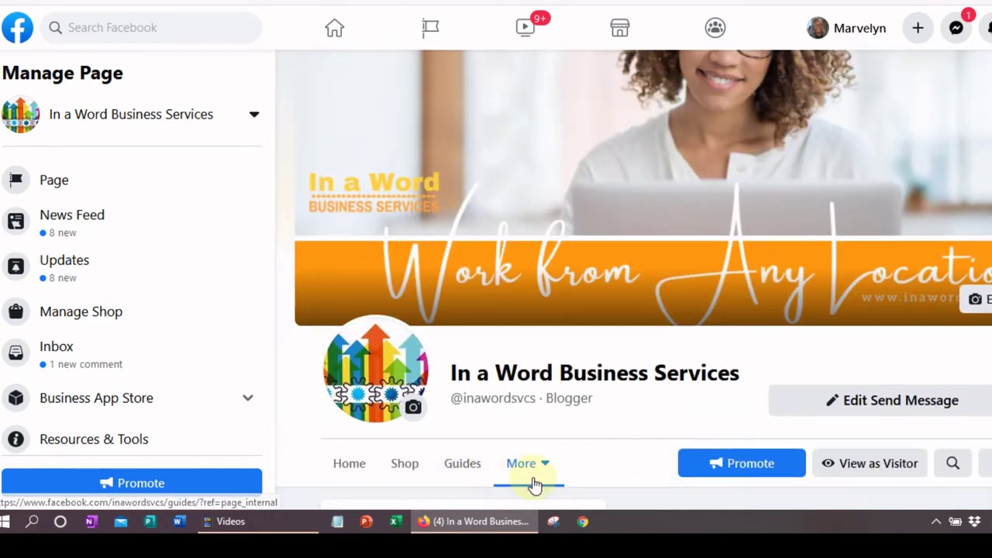
Step: View the page's Templates and Tabs settings through Edit Tabs, and return to the business page's home view
left_click(533, 482)
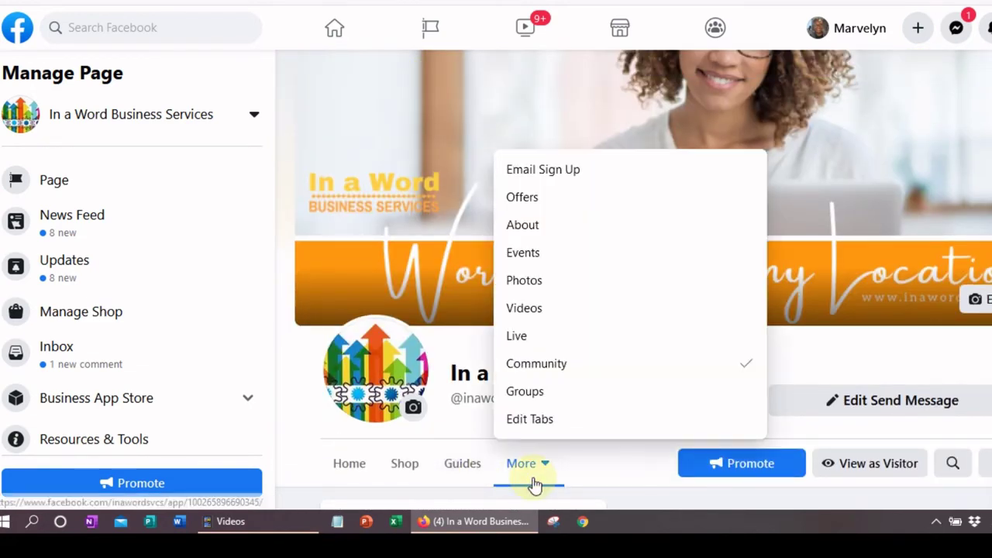
left_click(542, 435)
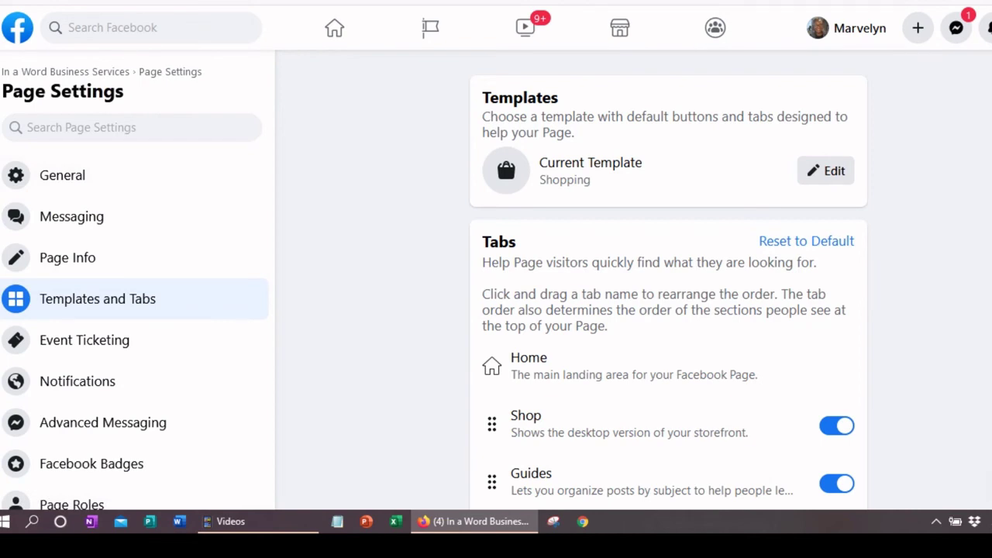
key("alt+Left")
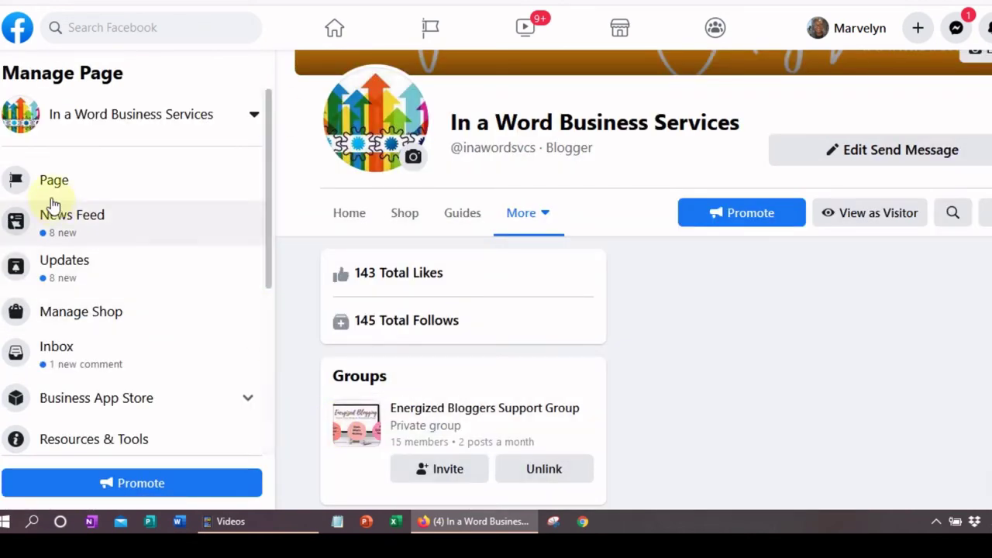
left_click(236, 199)
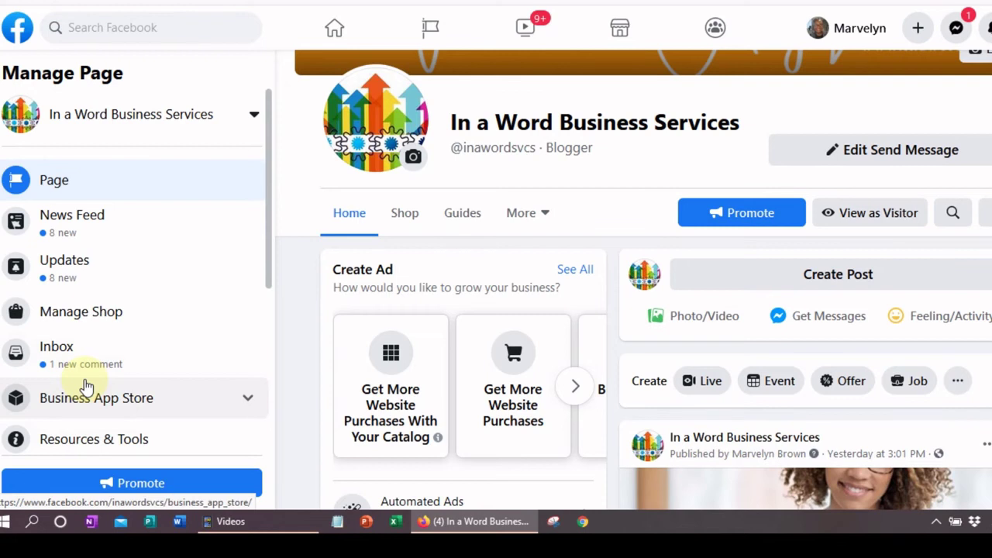
Step: Open the Business App Store and browse its Appointments, Reservations and Ecommerce apps
left_click(125, 406)
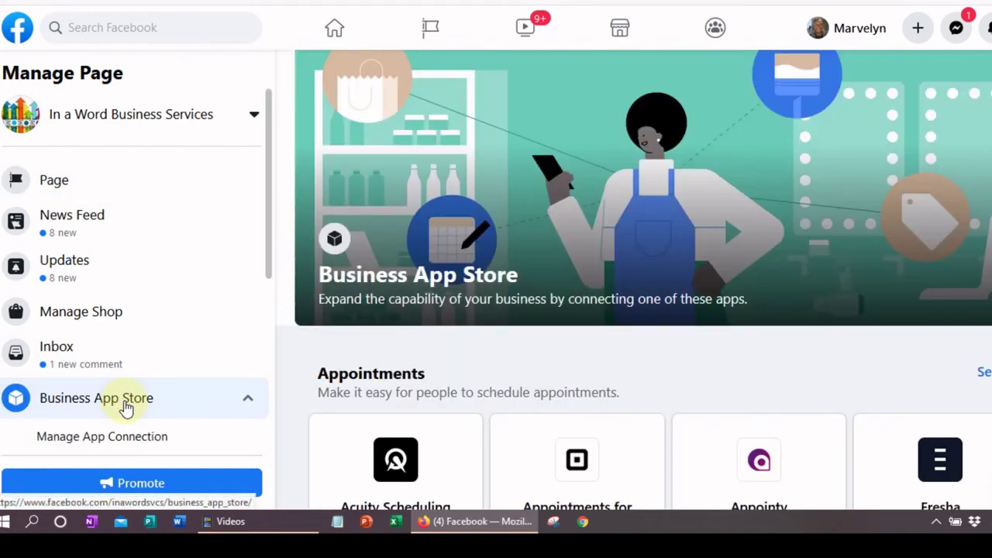
scroll(334, 418, "down", 4)
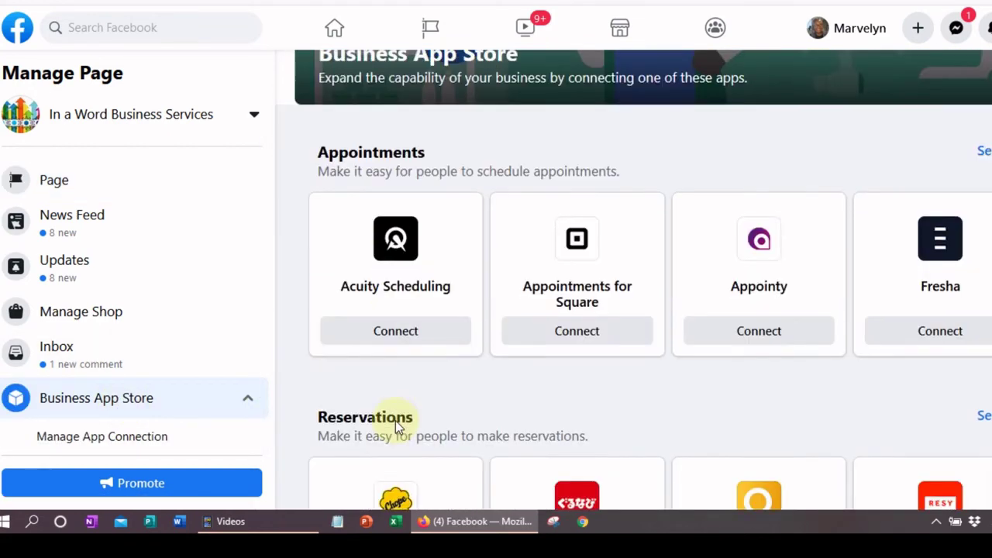
scroll(396, 421, "down", 1)
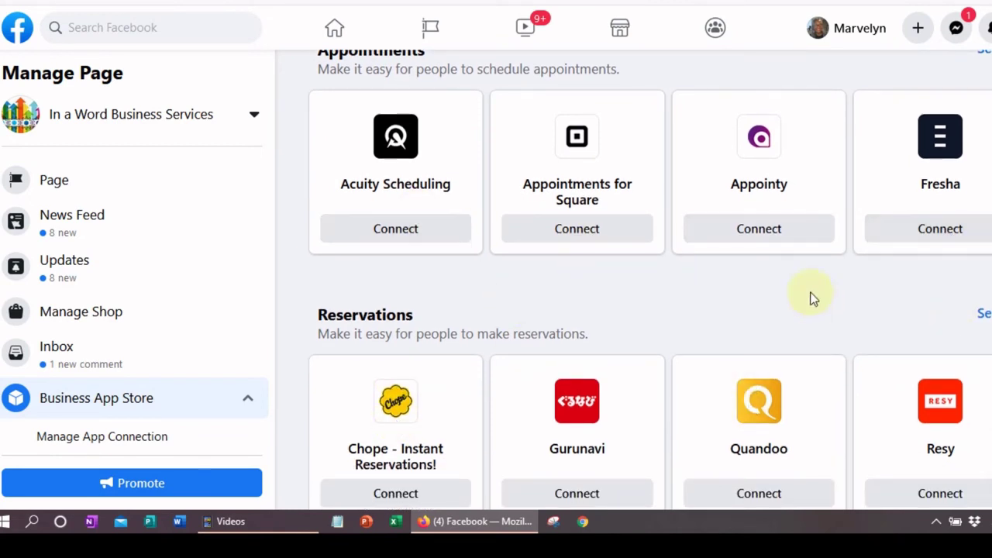
scroll(812, 298, "down", 4)
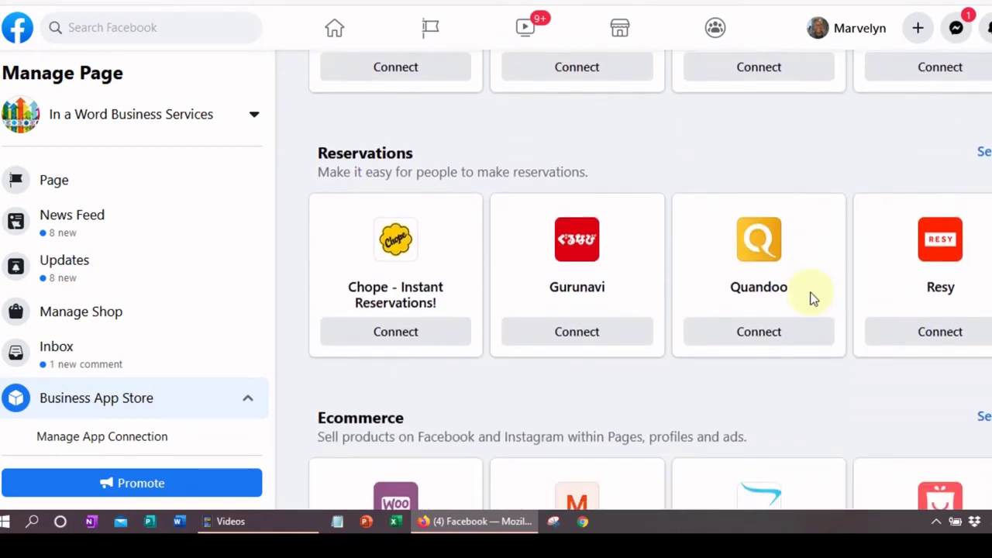
scroll(811, 298, "down", 1)
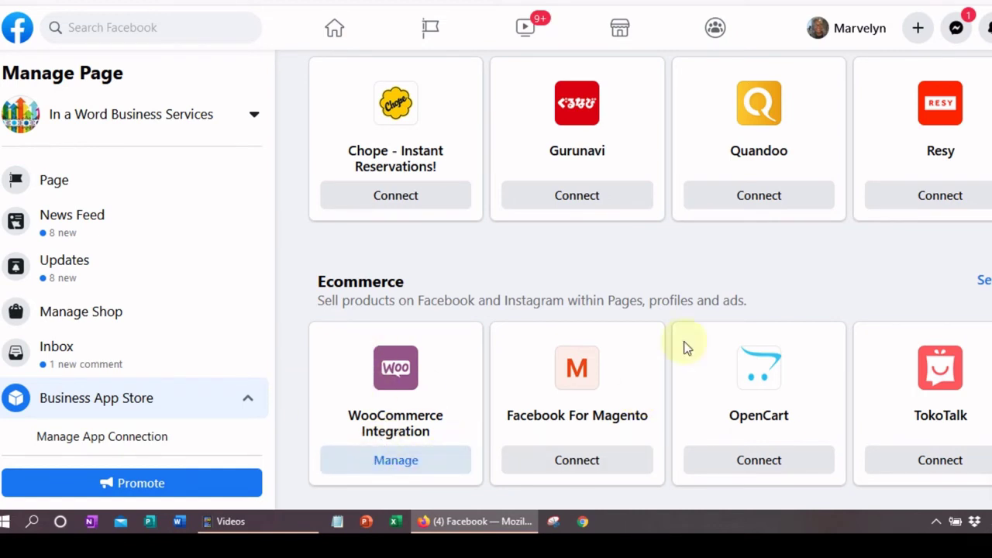
Step: View all Ecommerce apps in the Business App Store, and examine the full Appointments and Reservations categories as well
left_click(981, 282)
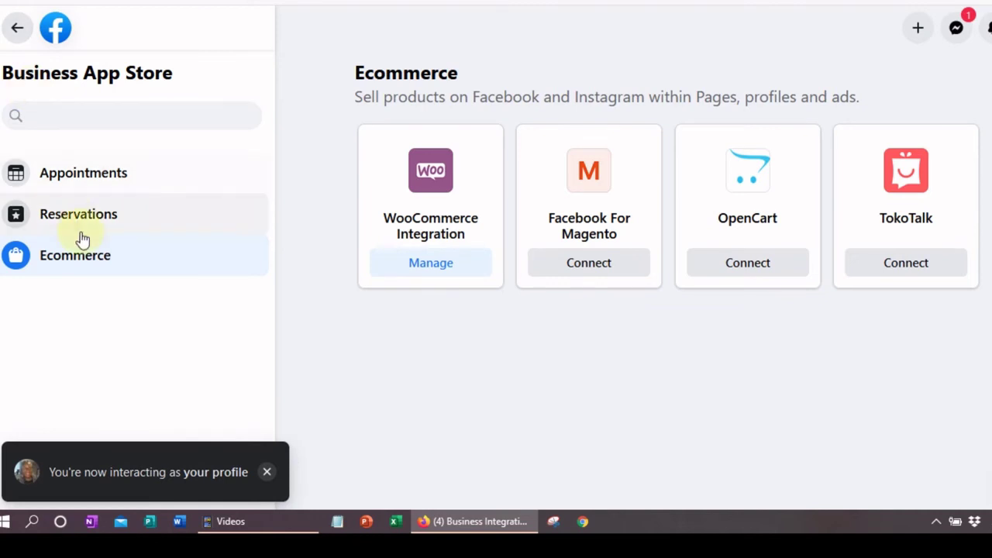
left_click(55, 180)
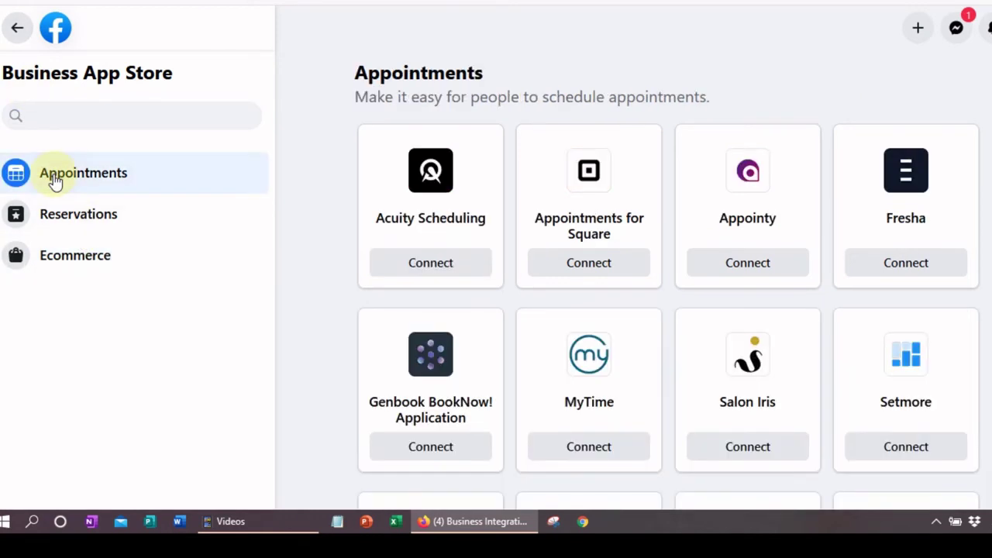
scroll(651, 277, "down", 4)
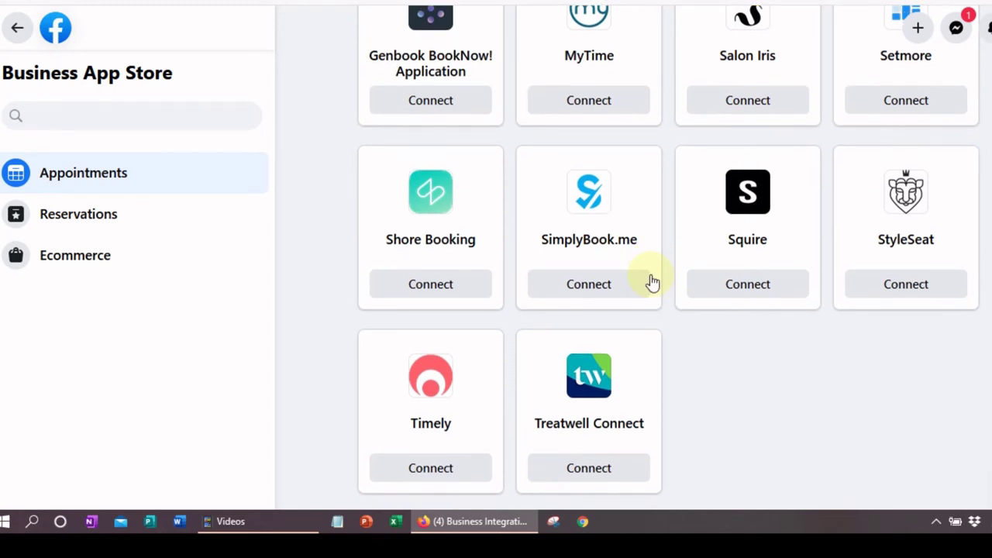
scroll(650, 281, "up", 4)
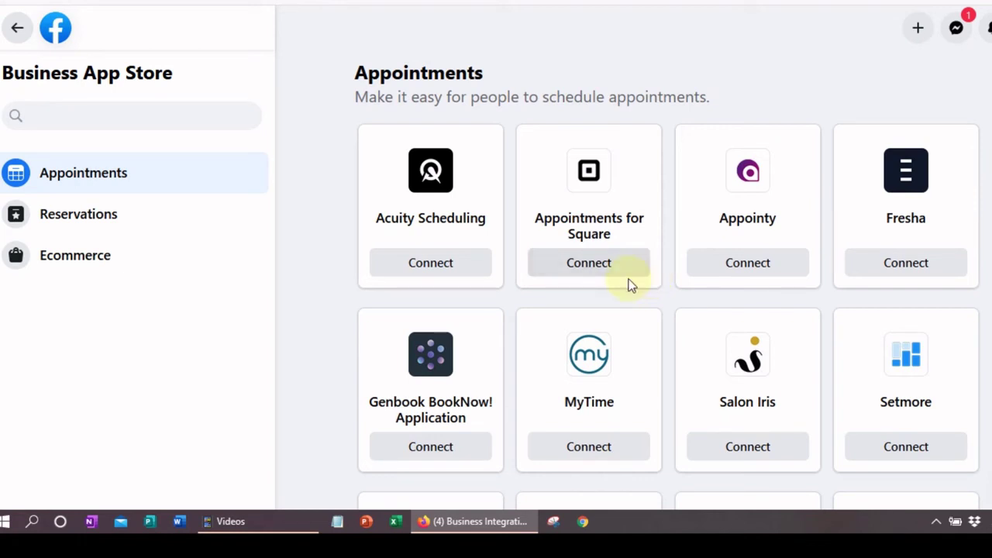
scroll(767, 336, "down", 4)
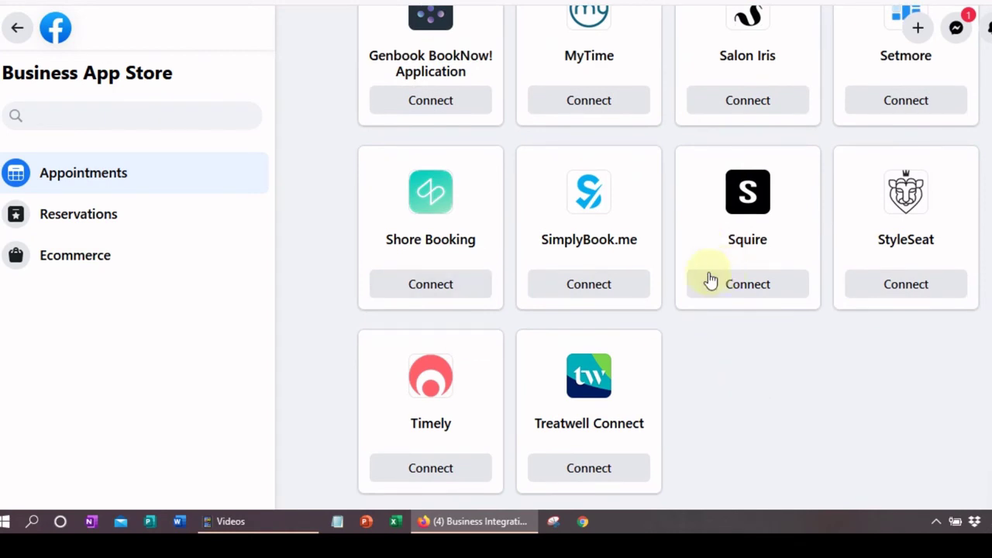
scroll(713, 279, "up", 4)
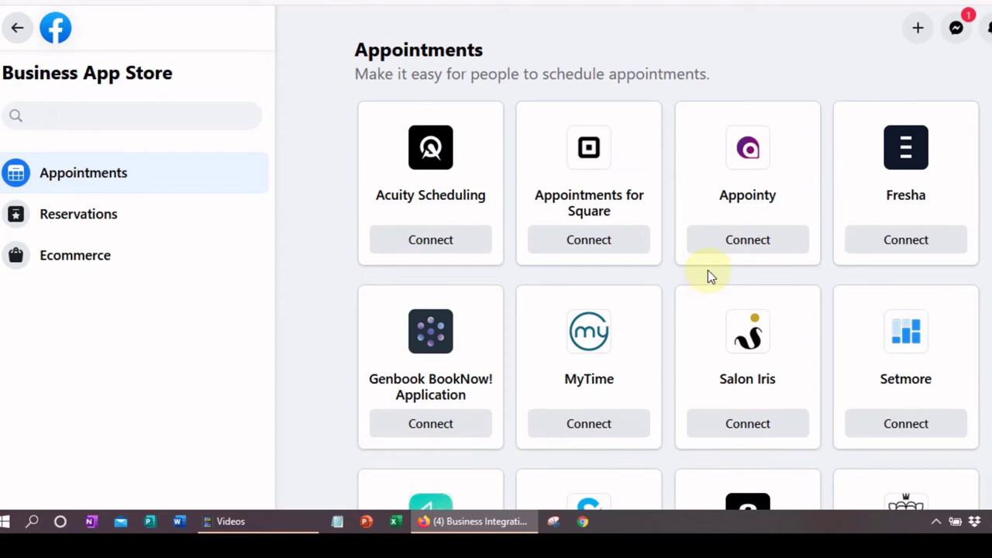
left_click(84, 221)
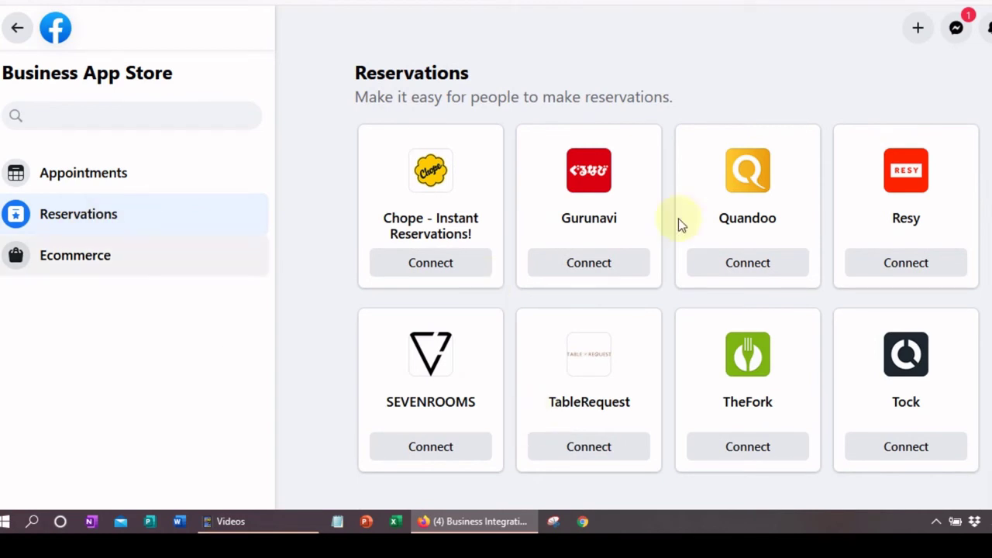
left_click(55, 259)
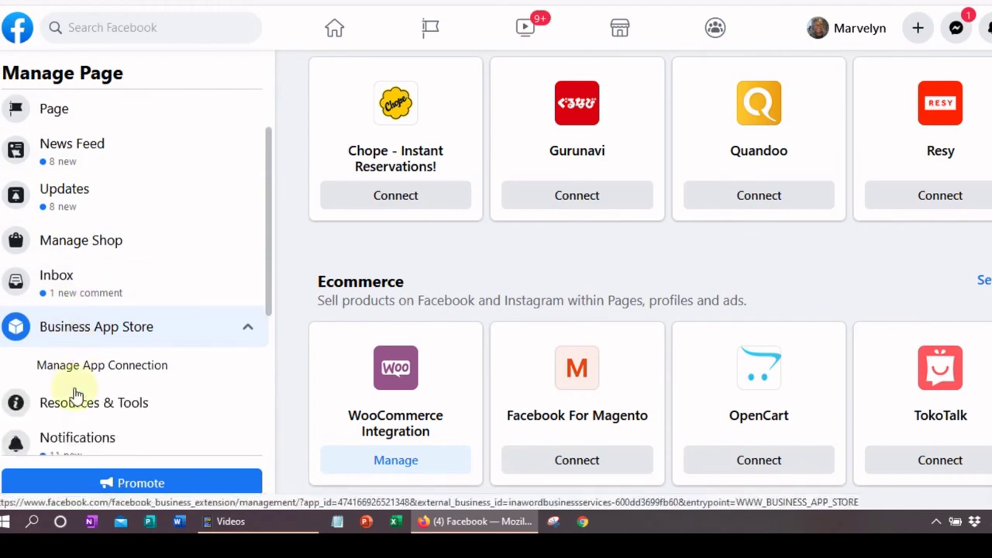
Step: Open Manage App Connection for the Business App Store from the page management options
scroll(75, 395, "down", 1)
left_click(62, 287)
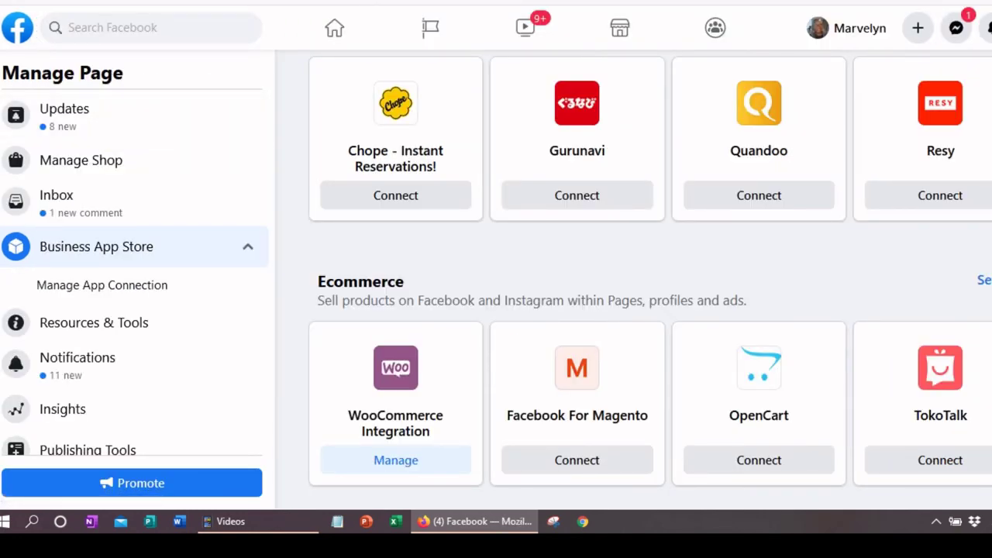
Step: Leave the Business App Store and return to the home view of the In a Word Business Services page
key("alt+Left")
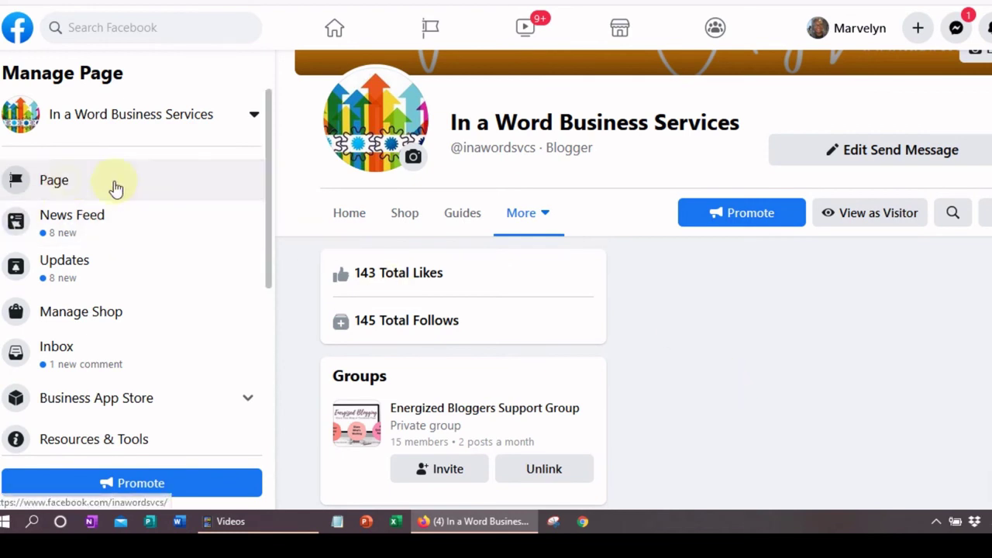
left_click(171, 199)
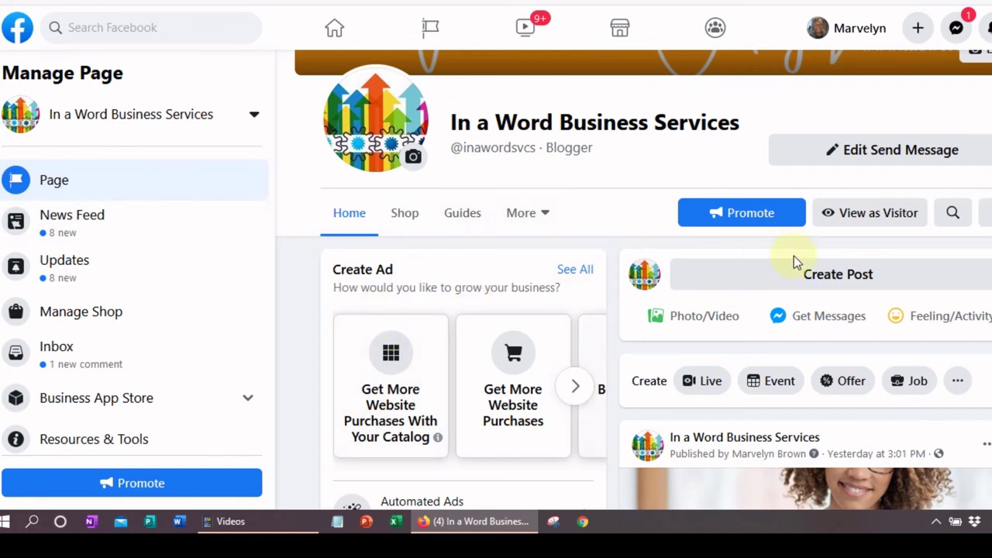
scroll(881, 213, "up", 3)
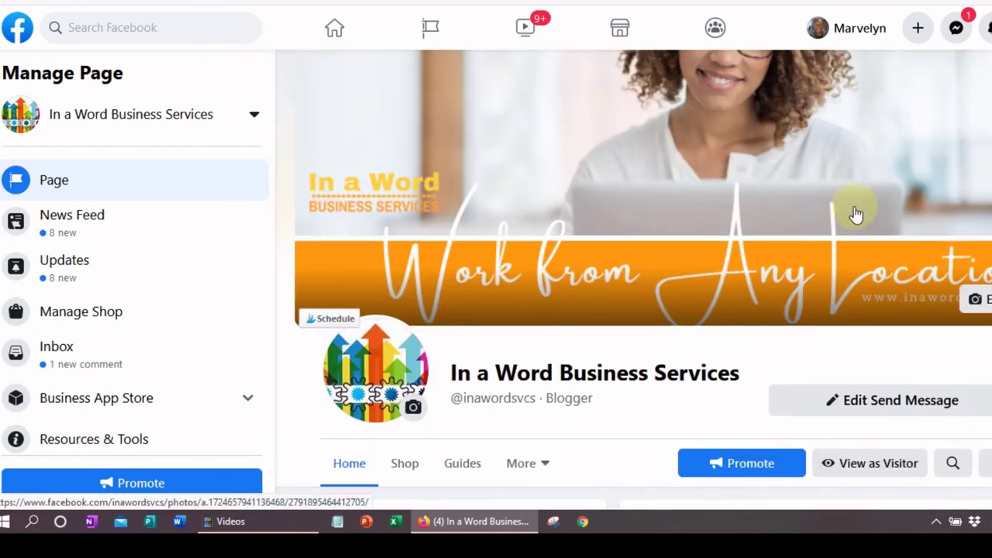
Step: Preview the business page as a visitor, dismiss the profile notice, and examine its cover, About details and posts
left_click(877, 465)
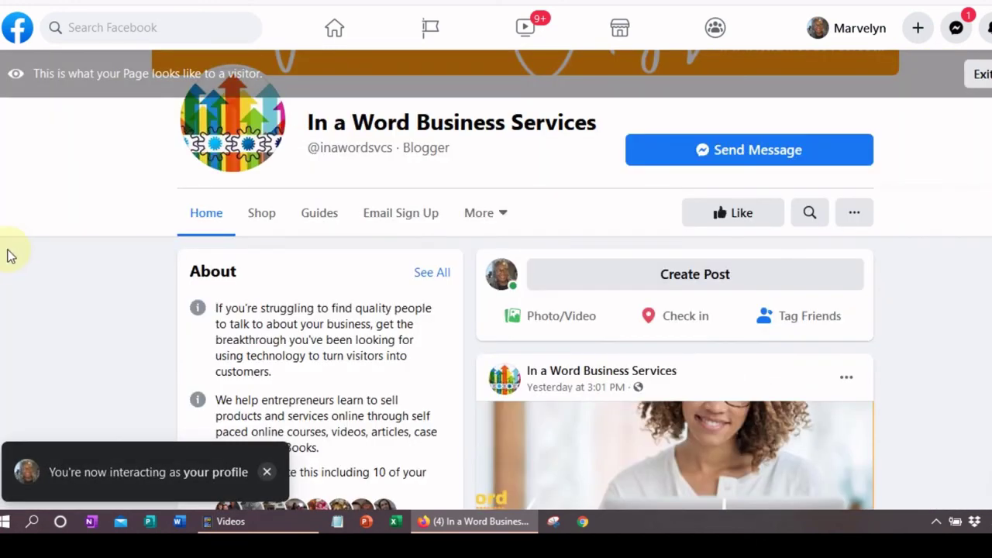
left_click(266, 472)
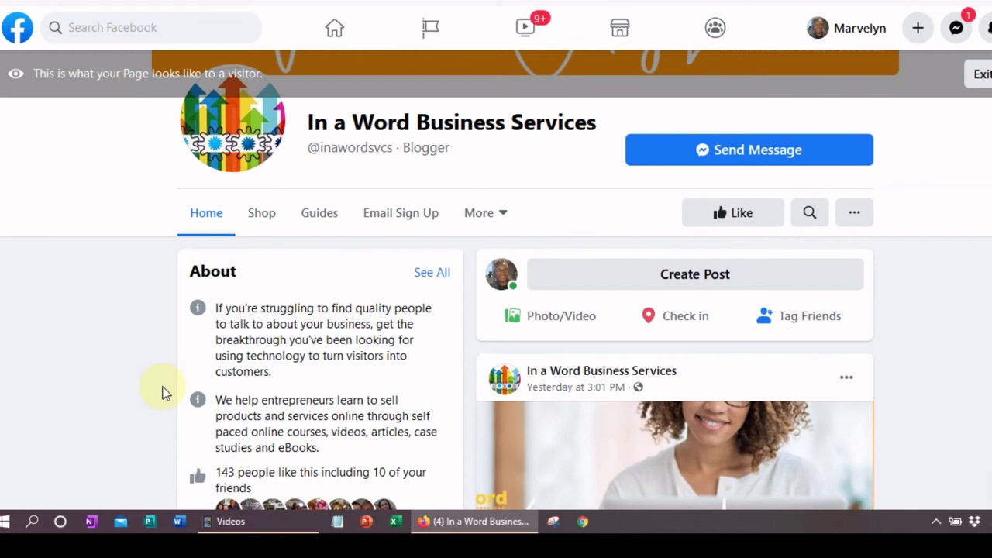
scroll(163, 393, "up", 3)
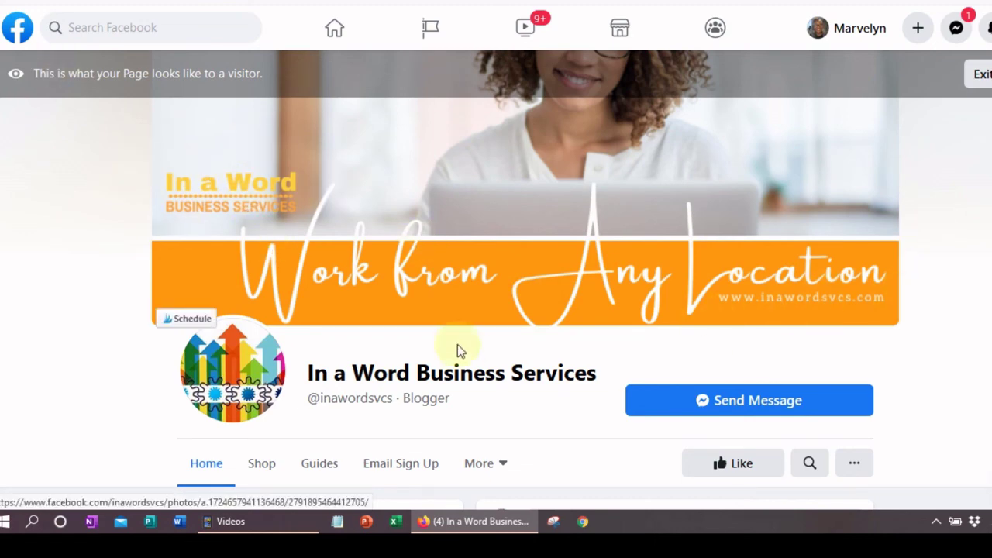
scroll(461, 353, "down", 2)
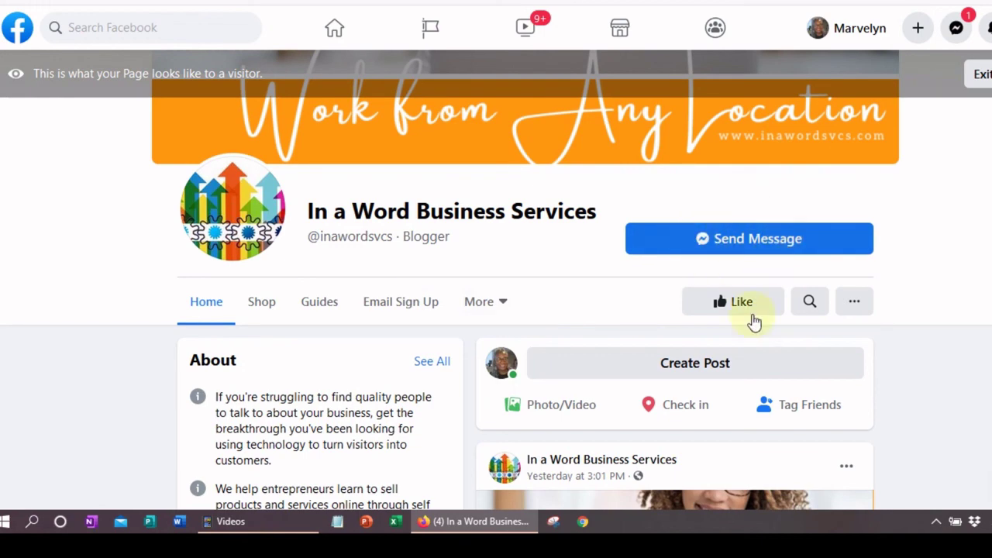
scroll(736, 300, "down", 3)
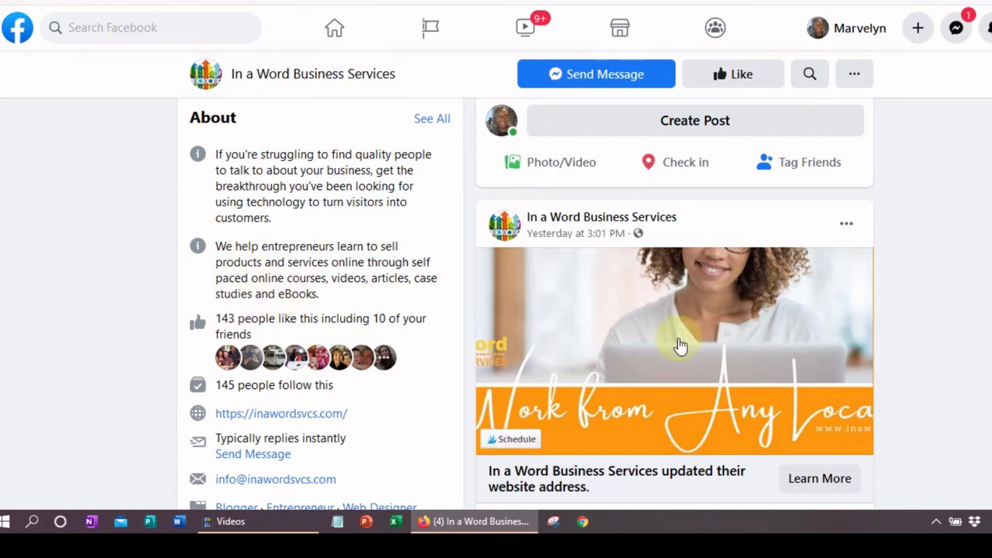
scroll(651, 349, "down", 3)
scroll(649, 348, "down", 1)
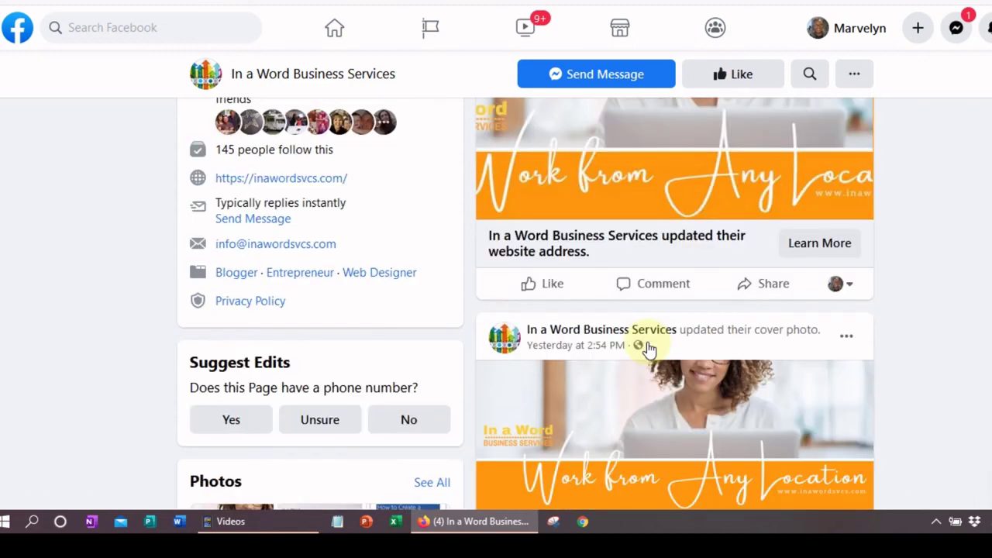
scroll(649, 349, "down", 1)
scroll(649, 349, "up", 5)
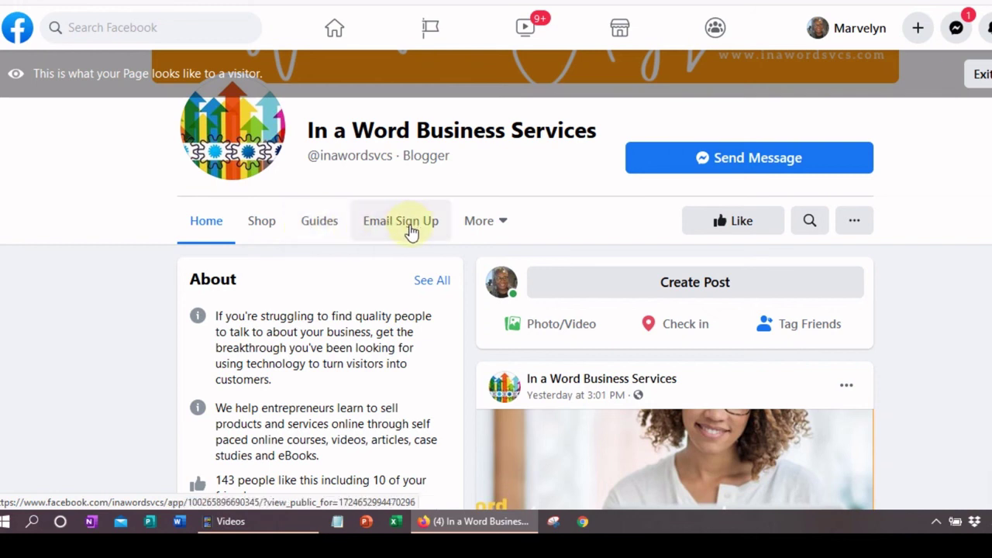
Step: Check the additional page tabs offered to visitors, close their list, and review the header and first post again
left_click(494, 233)
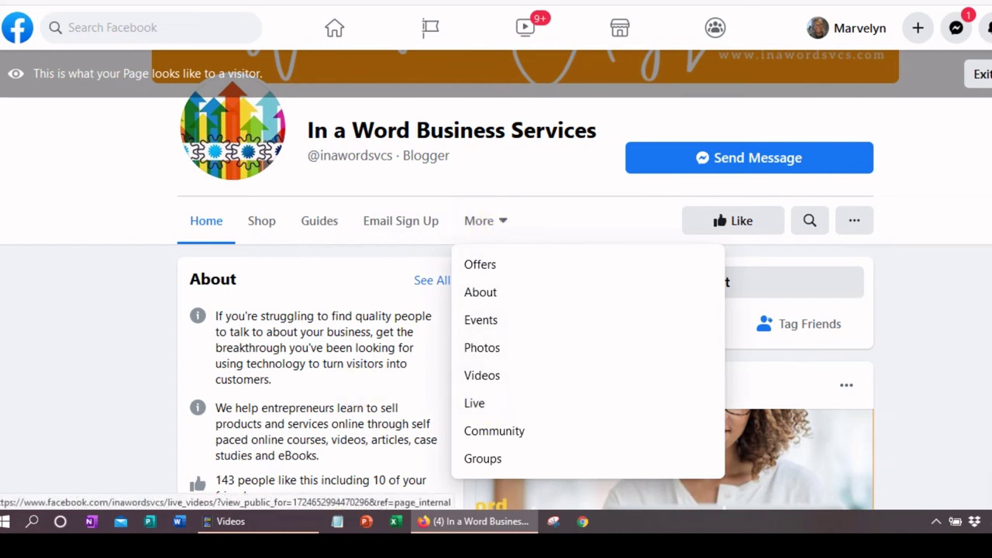
left_click(85, 209)
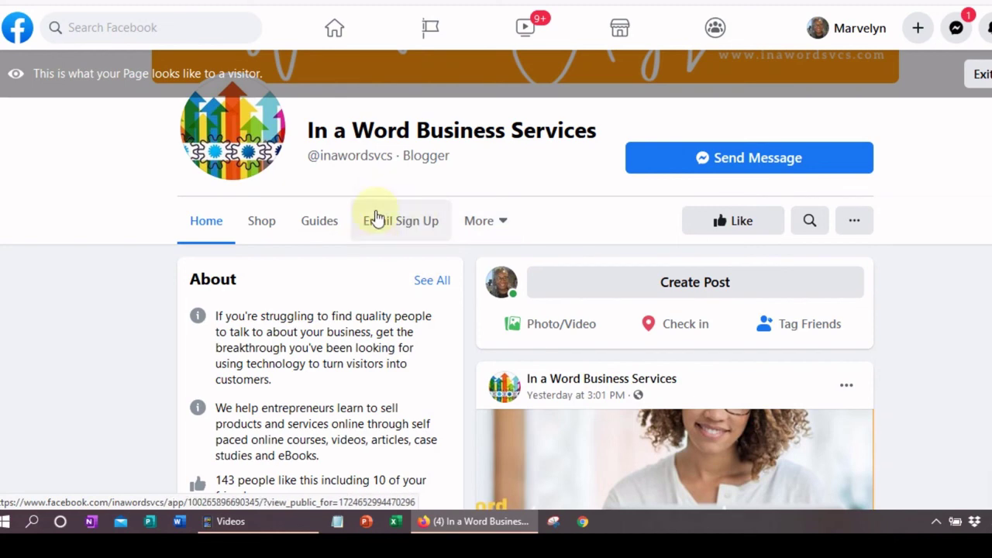
scroll(793, 375, "down", 3)
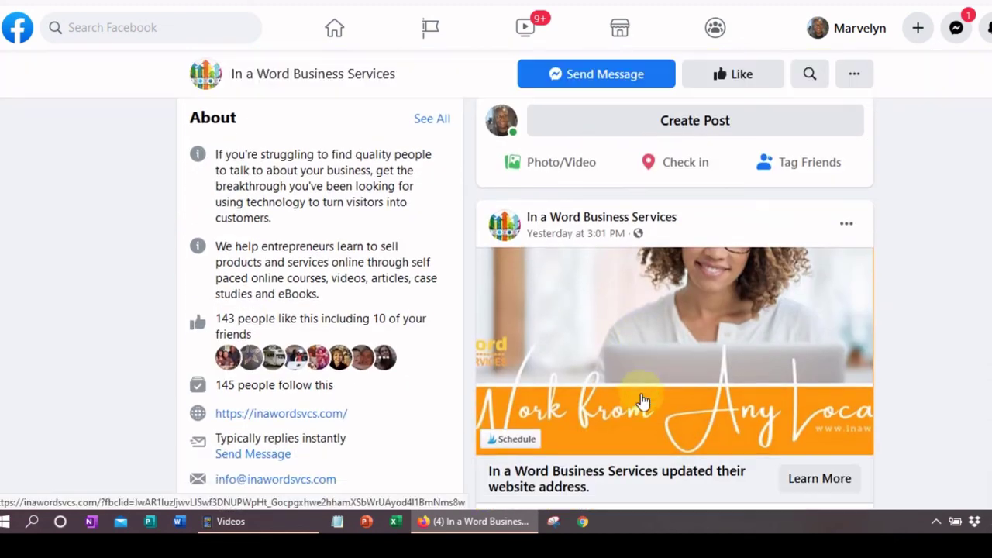
scroll(673, 425, "up", 3)
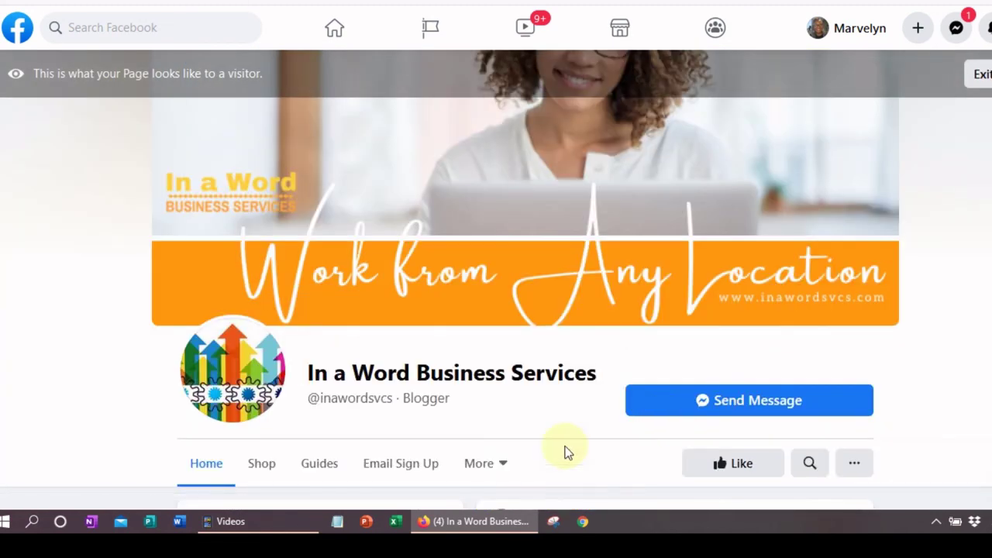
scroll(476, 430, "down", 2)
scroll(476, 430, "down", 1)
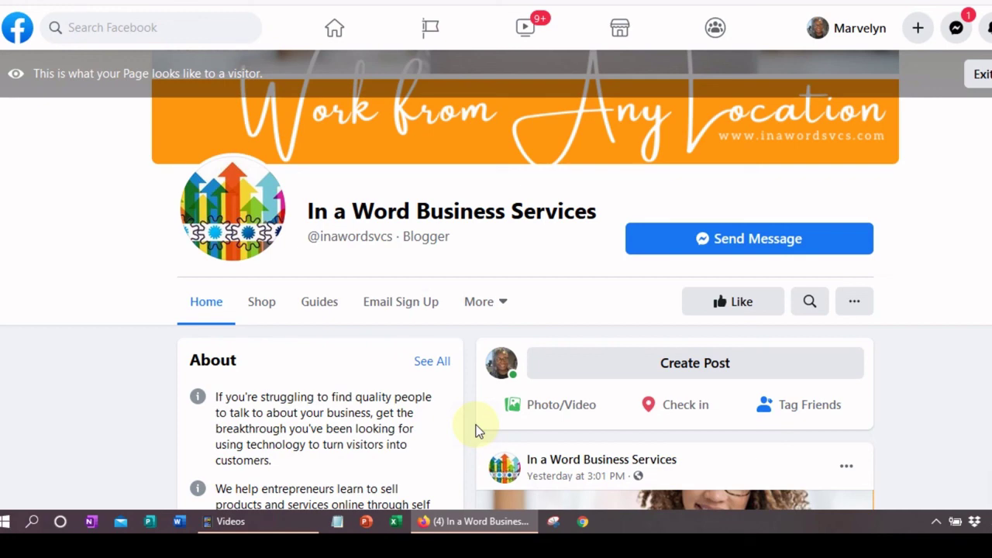
scroll(476, 424, "up", 2)
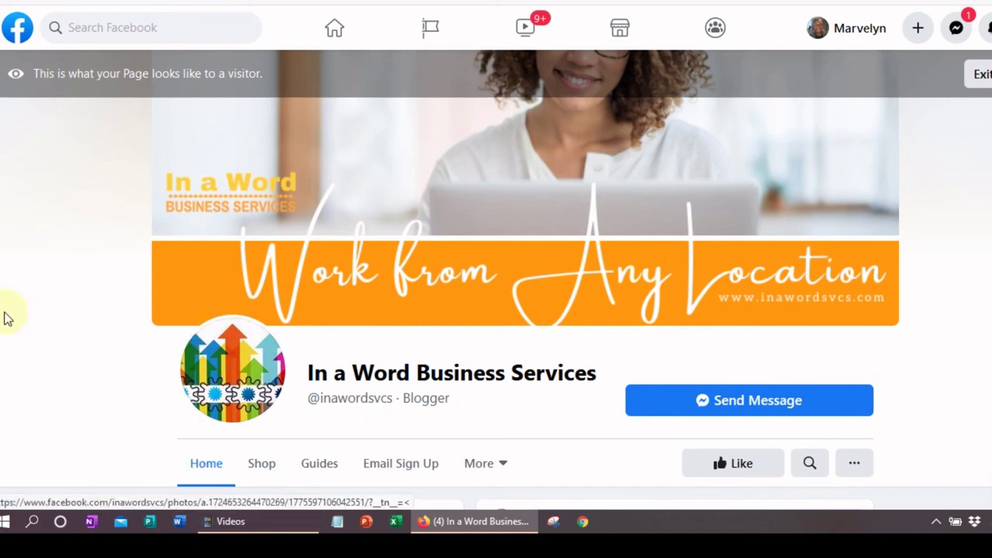
Step: Exit the visitor preview and return to the cover area of the page's management view
left_click(971, 79)
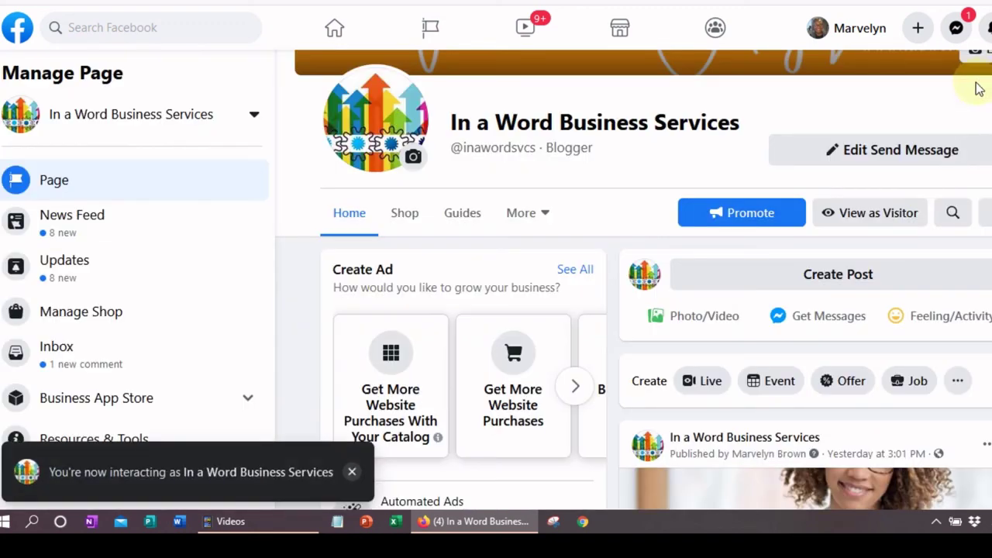
scroll(626, 336, "up", 2)
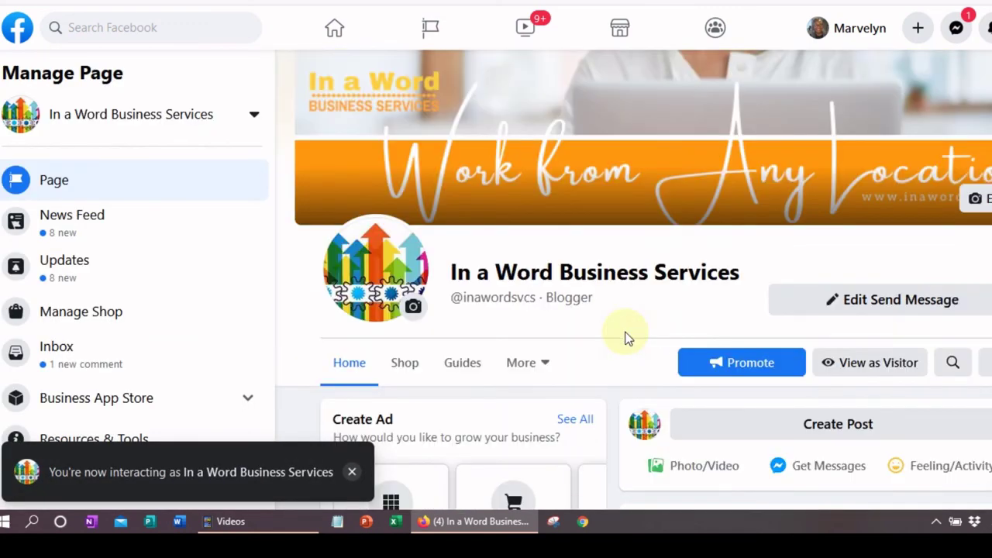
scroll(627, 336, "up", 1)
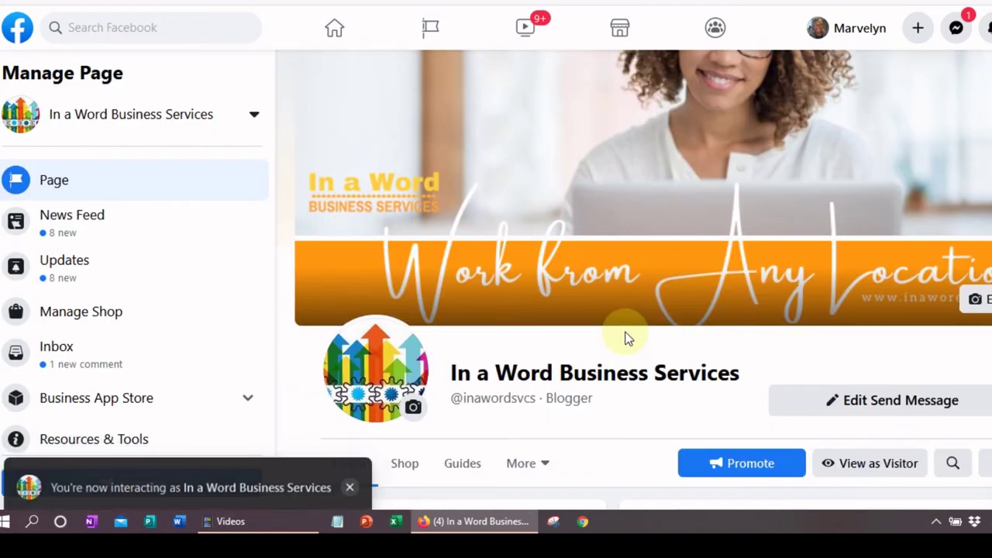